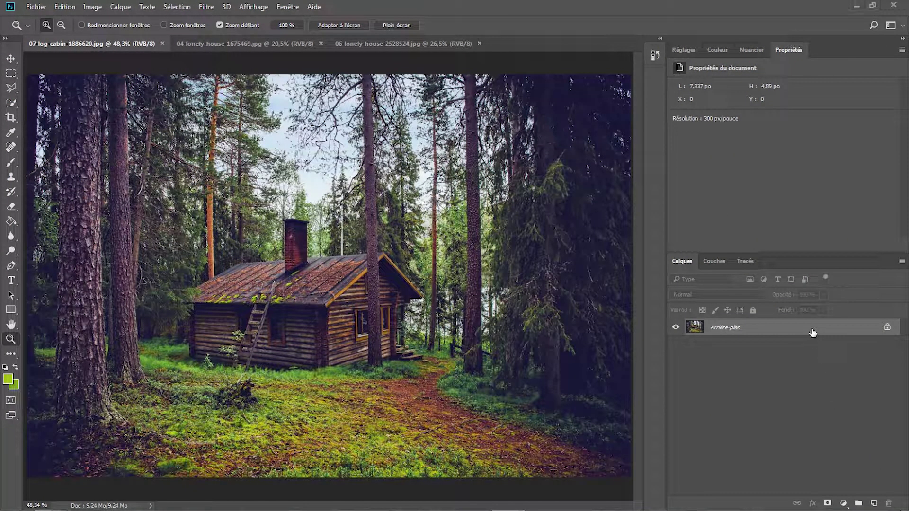
Step: Duplicate the log cabin background onto a new layer named Neige
{"action": "key", "text": "ctrl+j"}
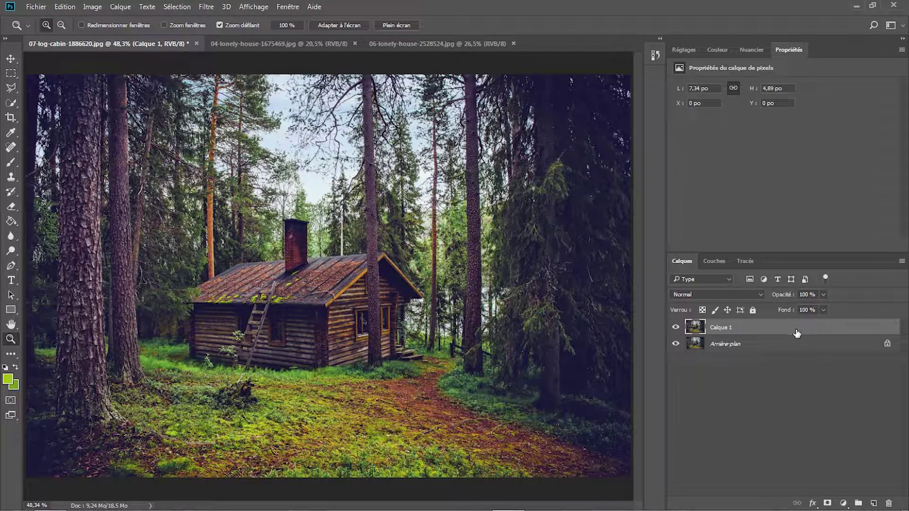
{"action": "double_click", "coordinate": [721, 328]}
{"action": "type", "text": "Neige"}
{"action": "key", "text": "Return"}
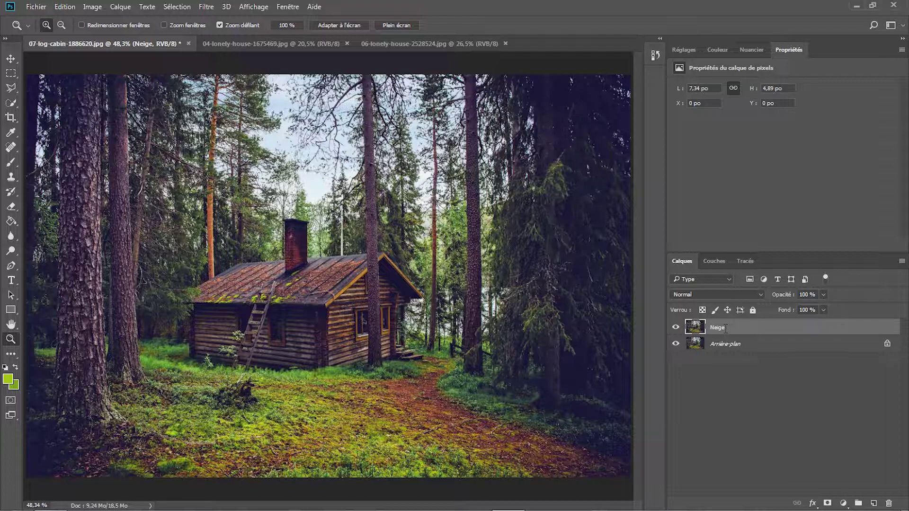
{"action": "left_click", "coordinate": [91, 9]}
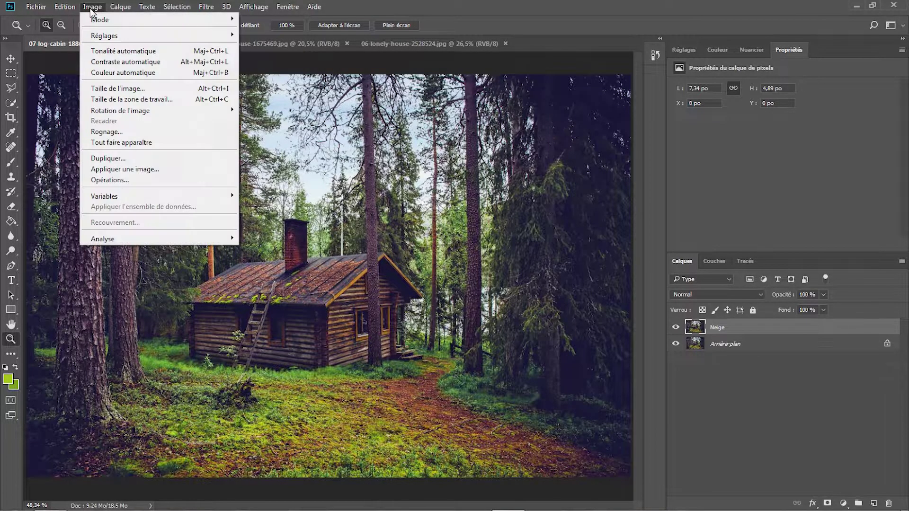
{"action": "mouse_move", "coordinate": [104, 35]}
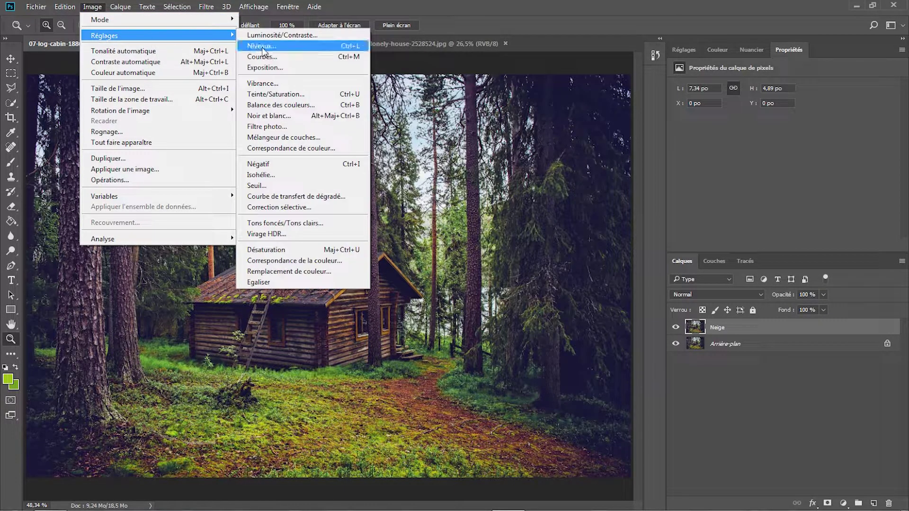
Step: Open Replace Color on Neige with tolerance 200, lightness +100 and a white result colour
{"action": "left_click", "coordinate": [293, 272]}
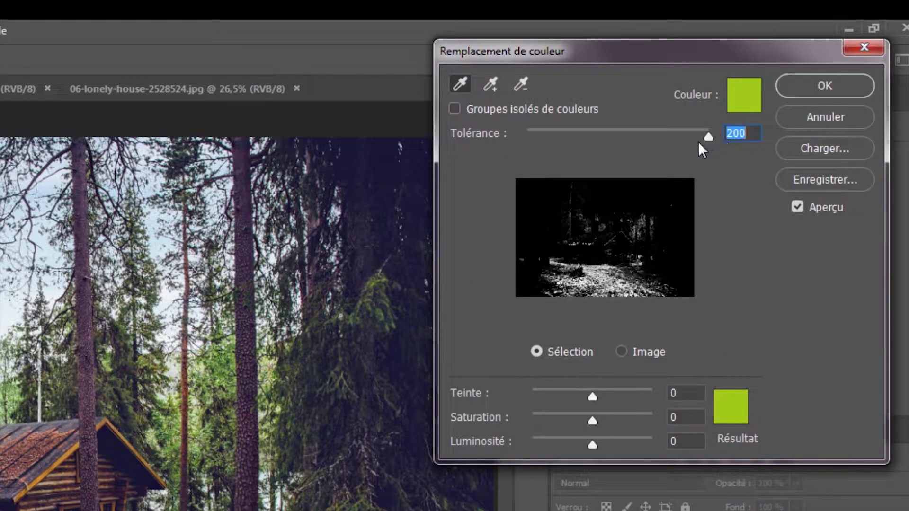
{"action": "mouse_move", "coordinate": [709, 137]}
{"action": "left_mouse_down"}
{"action": "mouse_move", "coordinate": [693, 138]}
{"action": "mouse_move", "coordinate": [741, 136]}
{"action": "left_mouse_up"}
{"action": "left_click_drag", "start_coordinate": [593, 448], "coordinate": [691, 453]}
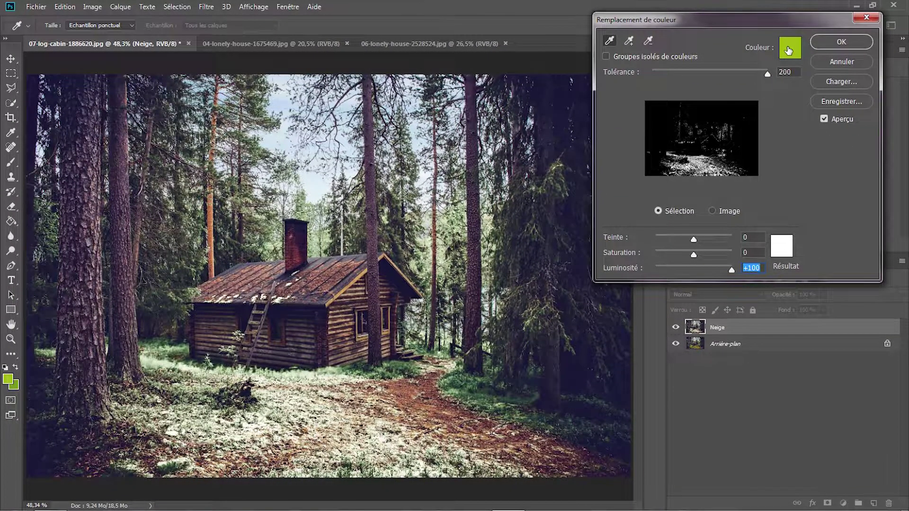
{"action": "left_click", "coordinate": [791, 48]}
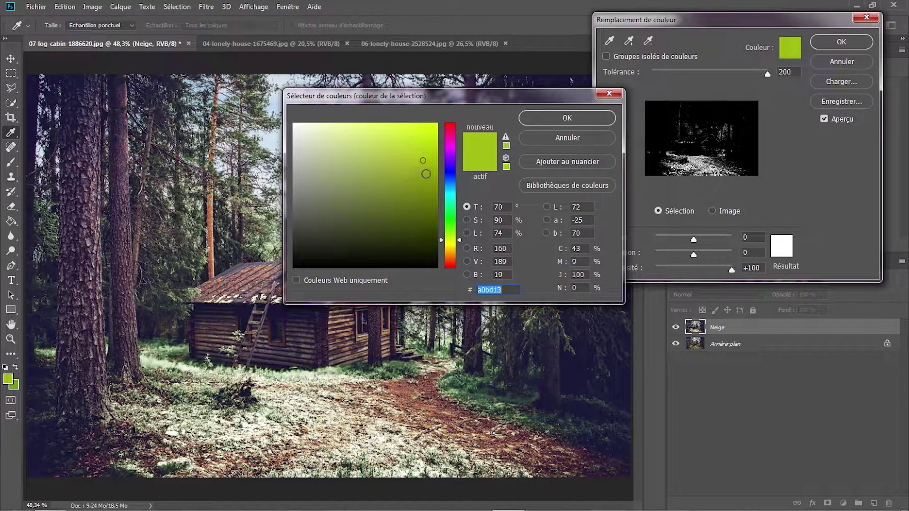
{"action": "left_click_drag", "start_coordinate": [426, 162], "coordinate": [269, 114]}
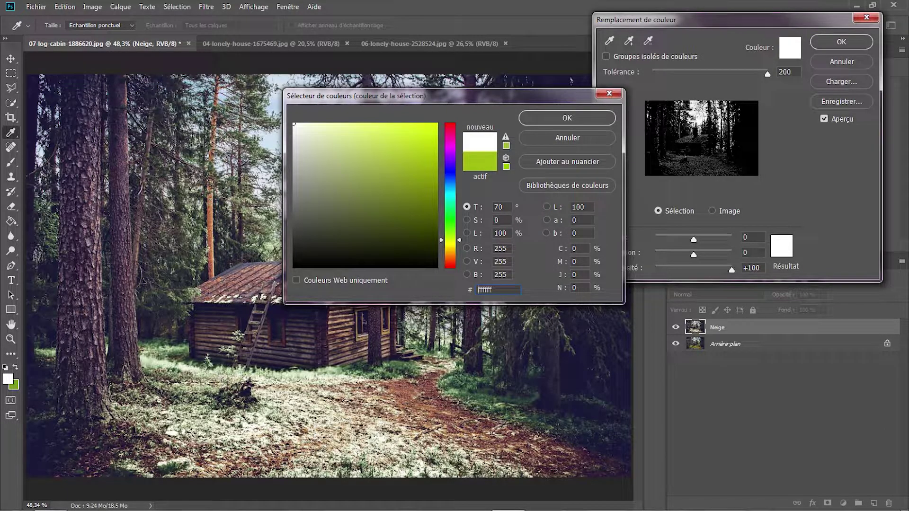
{"action": "double_click", "coordinate": [482, 290]}
{"action": "double_click", "coordinate": [480, 283]}
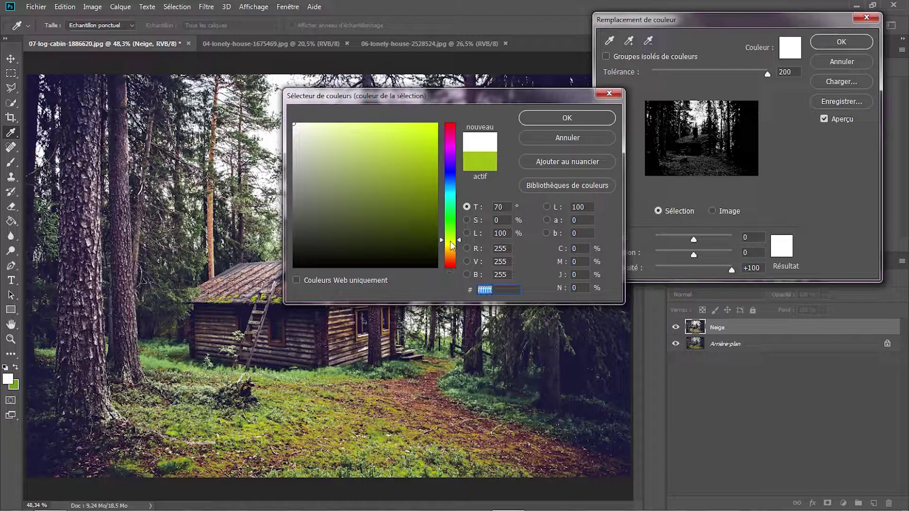
{"action": "left_click", "coordinate": [575, 116]}
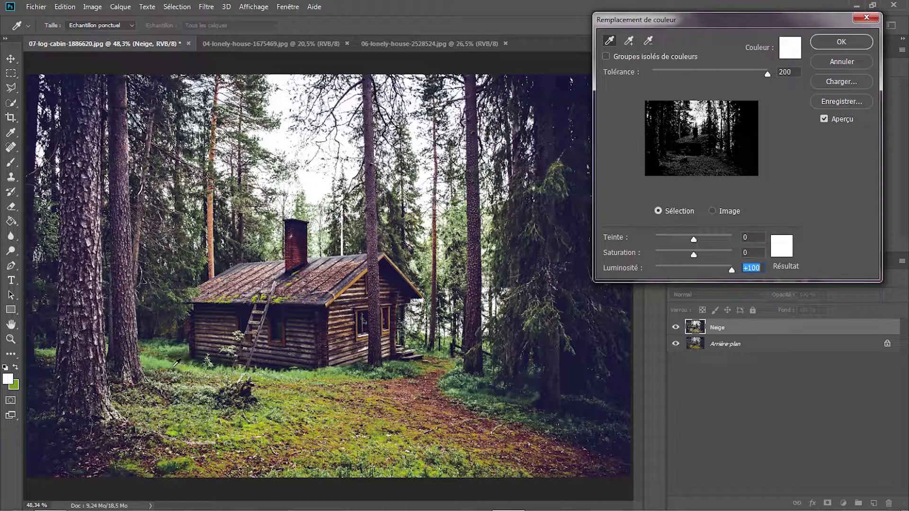
Step: Sample the grass and green forest areas so they turn white, then apply Replace Color
{"action": "left_click", "coordinate": [175, 366]}
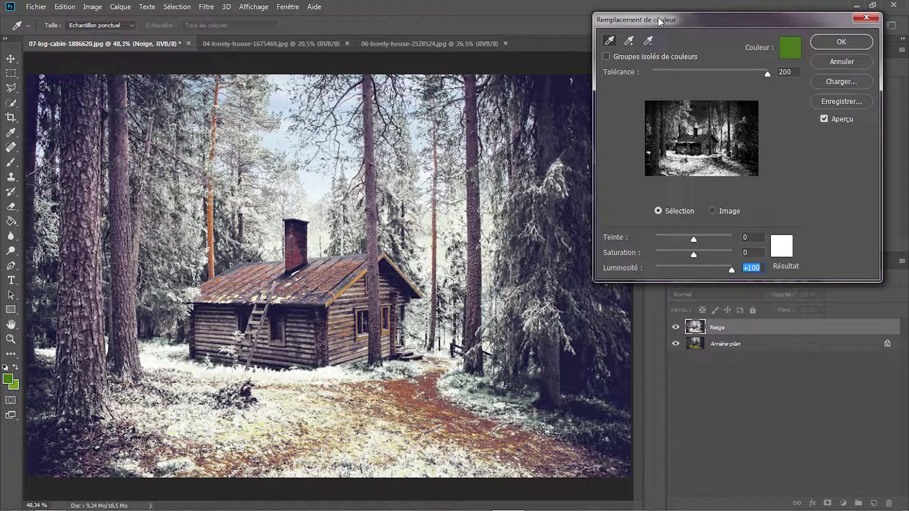
{"action": "left_click_drag", "start_coordinate": [658, 17], "coordinate": [679, 14]}
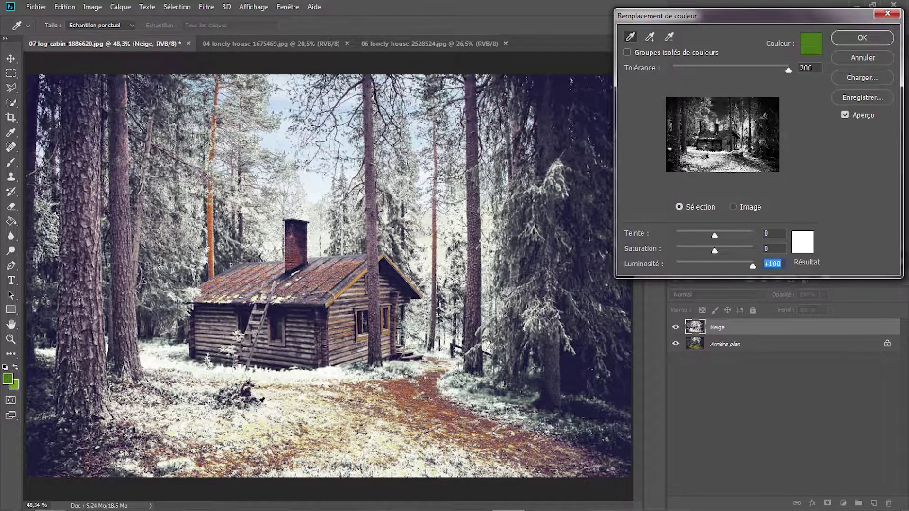
{"action": "left_click", "coordinate": [266, 428]}
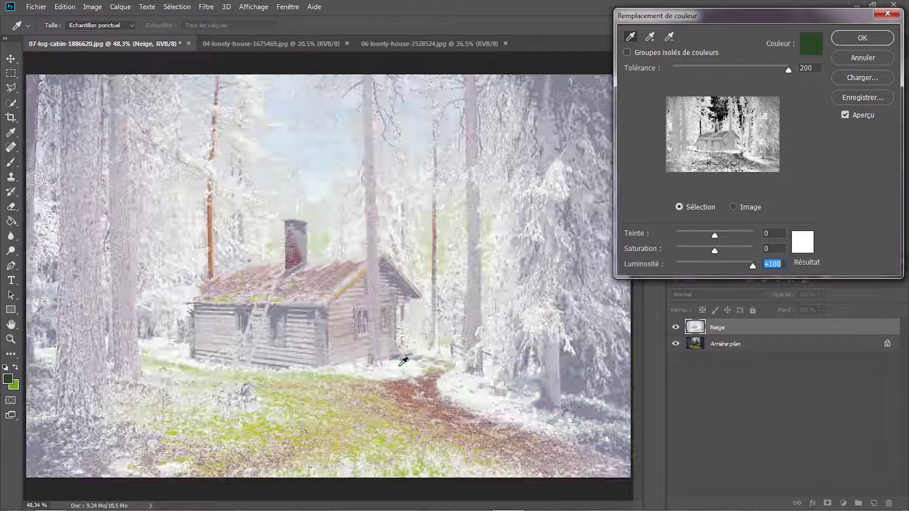
{"action": "left_click", "coordinate": [404, 364]}
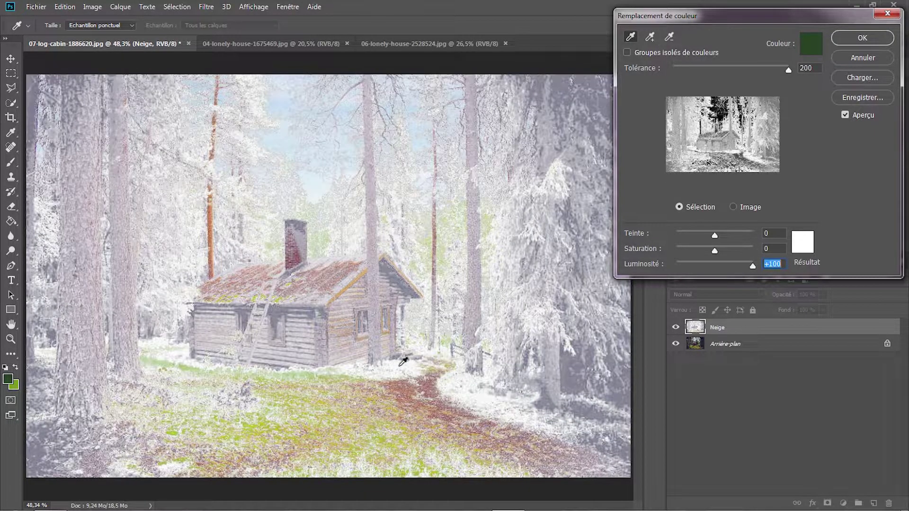
{"action": "left_click", "coordinate": [186, 365]}
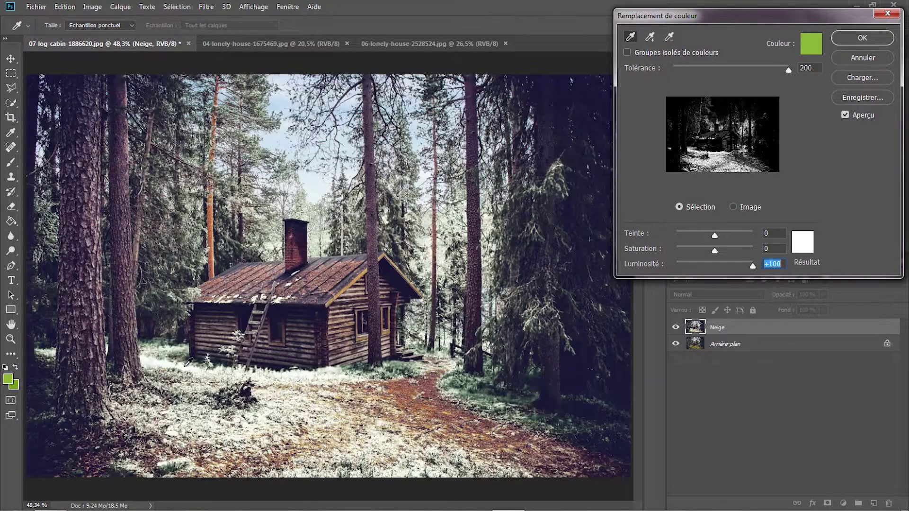
{"action": "left_click", "coordinate": [189, 364]}
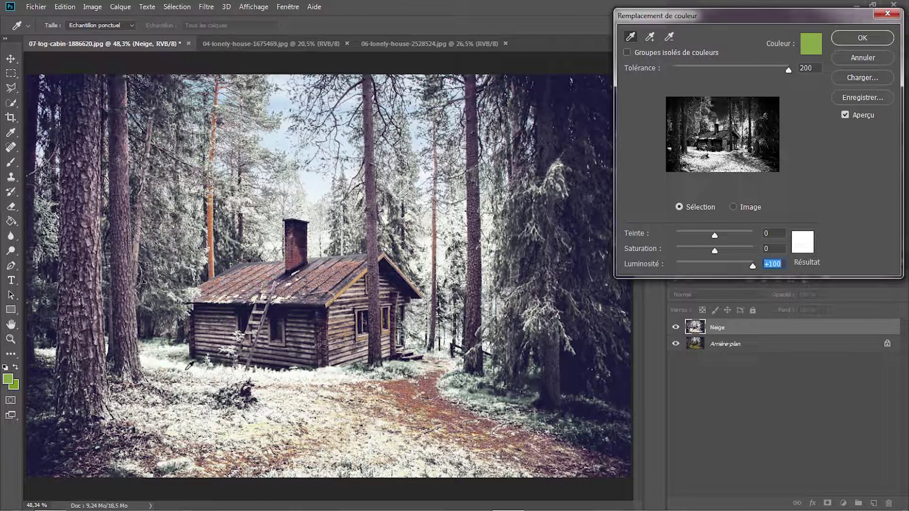
{"action": "left_click", "coordinate": [871, 36]}
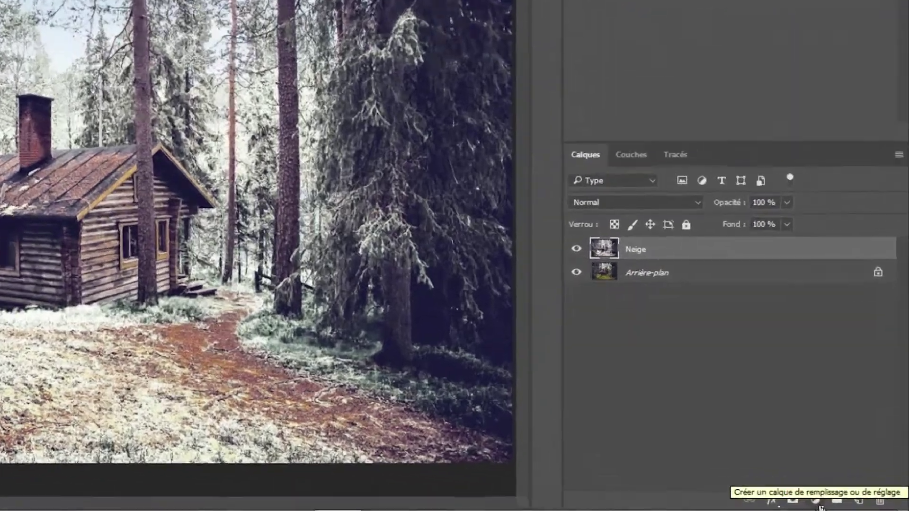
Step: Add a Color Lookup adjustment layer named Hiver
{"action": "left_click", "coordinate": [819, 505]}
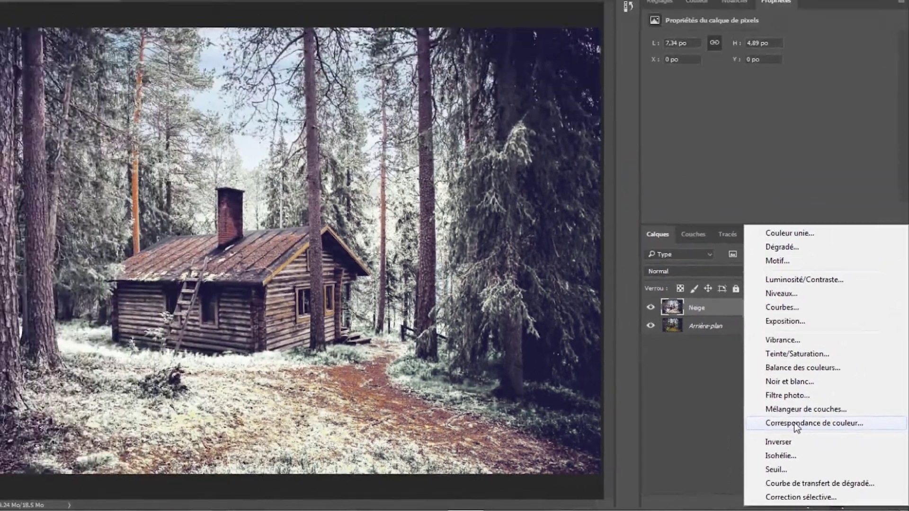
{"action": "left_click", "coordinate": [736, 376]}
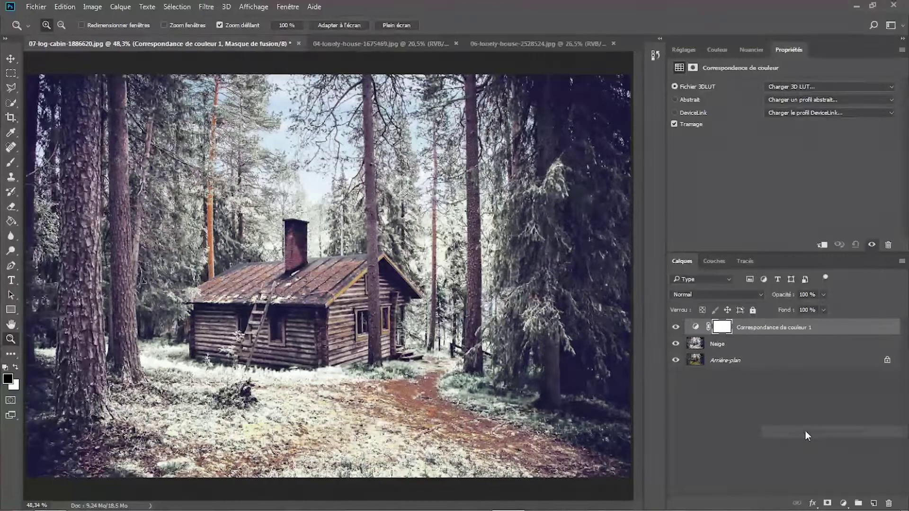
{"action": "double_click", "coordinate": [764, 328]}
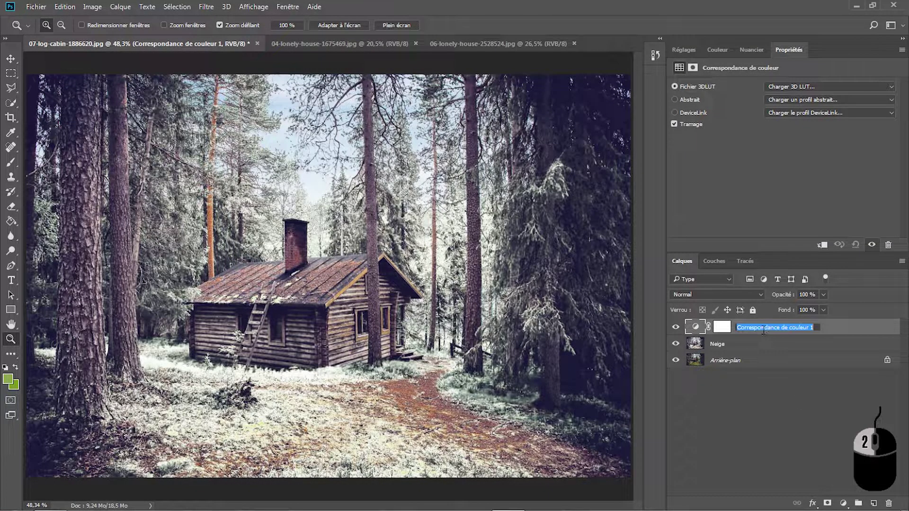
{"action": "type", "text": "Hi"}
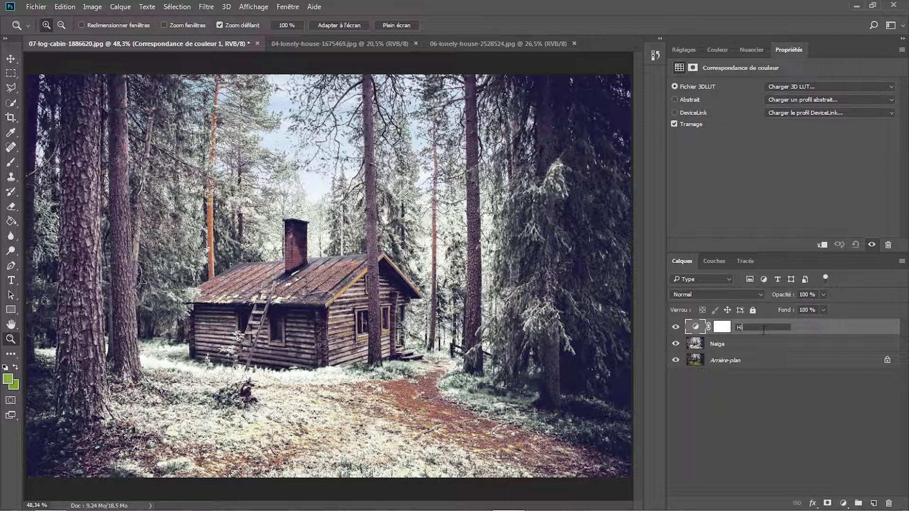
{"action": "type", "text": "ver"}
{"action": "key", "text": "Return"}
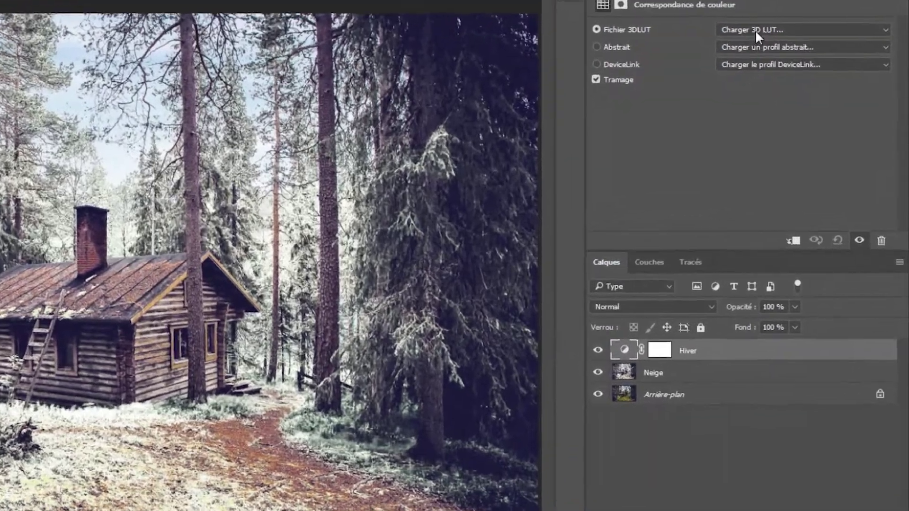
Step: Load Crisp_Winter.look into Hiver at 20% opacity and select Neige alongside it
{"action": "left_click", "coordinate": [749, 21]}
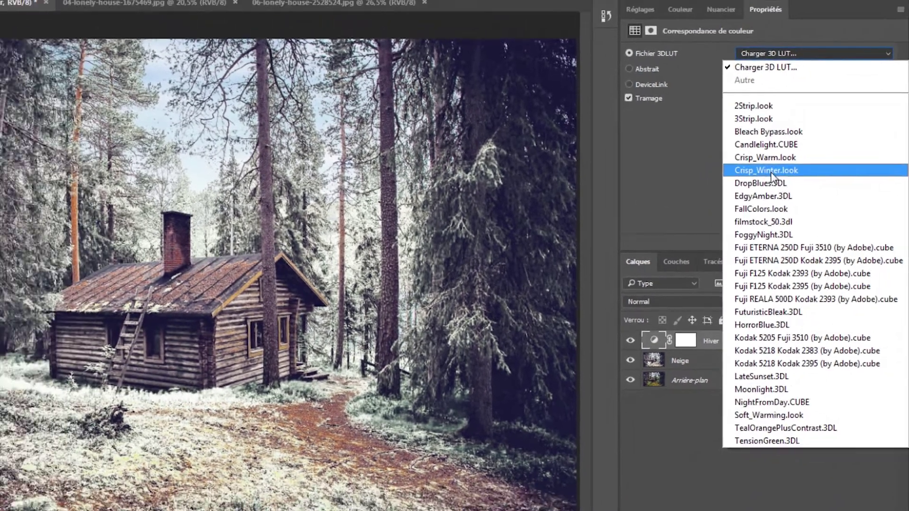
{"action": "left_click", "coordinate": [771, 172]}
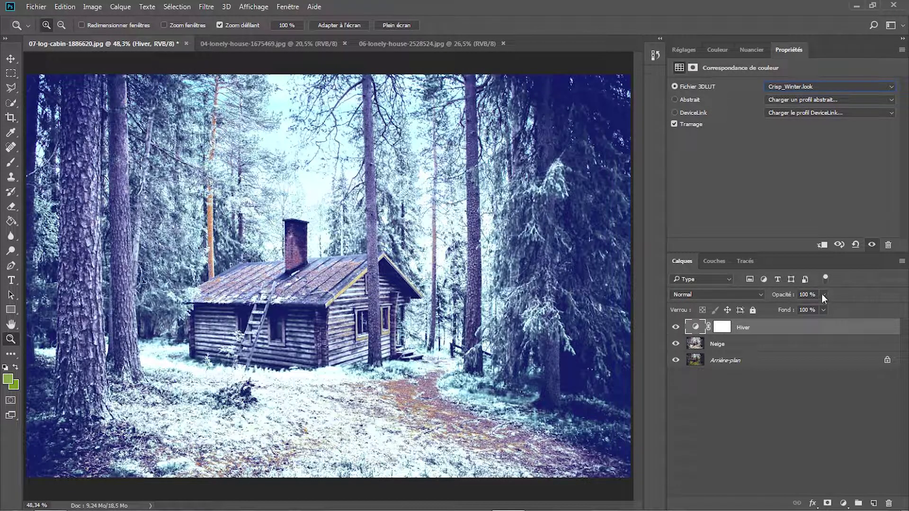
{"action": "left_click", "coordinate": [808, 296]}
{"action": "type", "text": "20"}
{"action": "key", "text": "Return"}
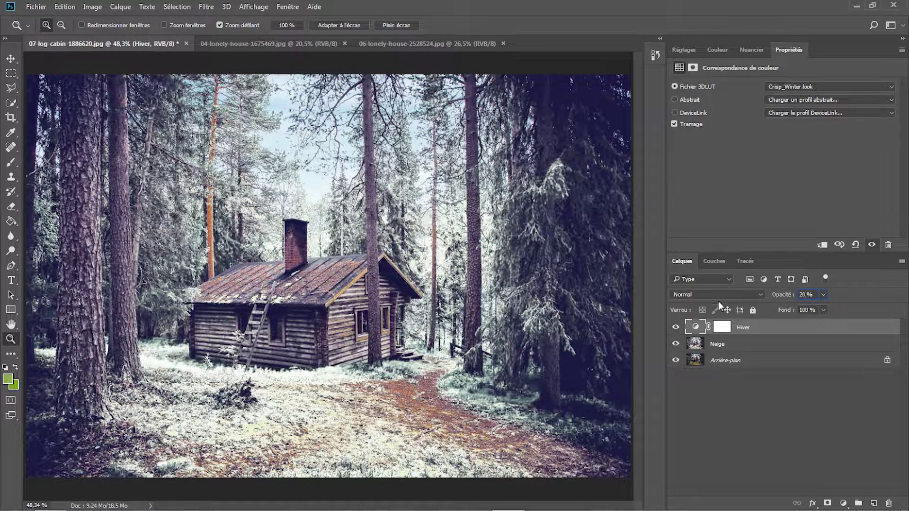
{"action": "left_click", "coordinate": [752, 349], "text": "shift"}
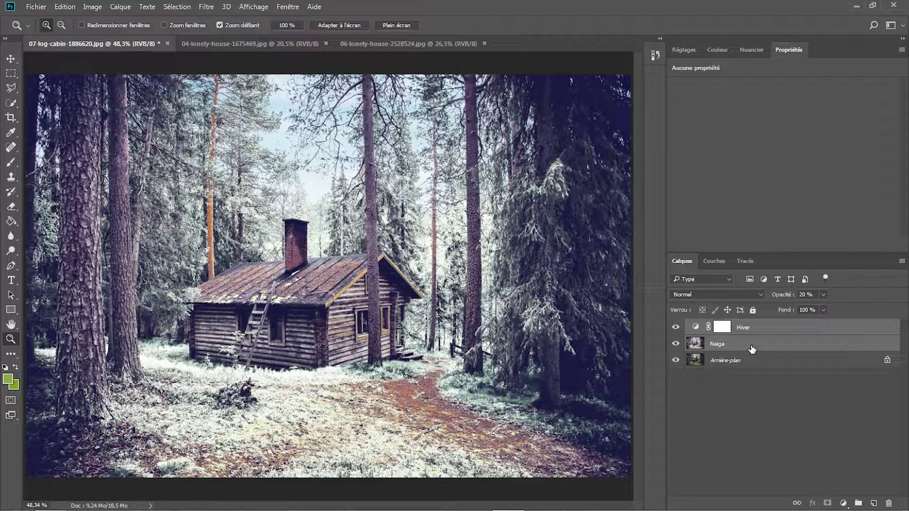
Step: Group Neige and Hiver into Groupe 1, toggle it to compare, then switch to the stone house
{"action": "key", "text": "ctrl+g"}
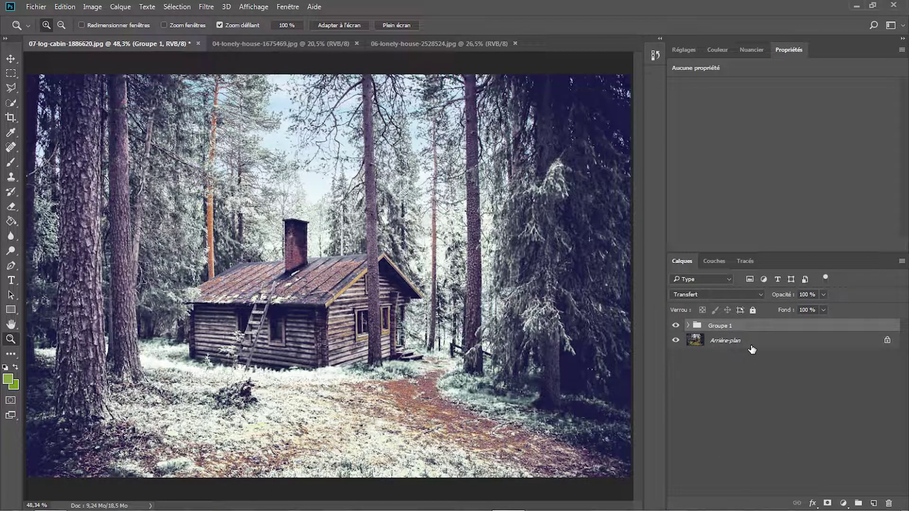
{"action": "left_click", "coordinate": [688, 326]}
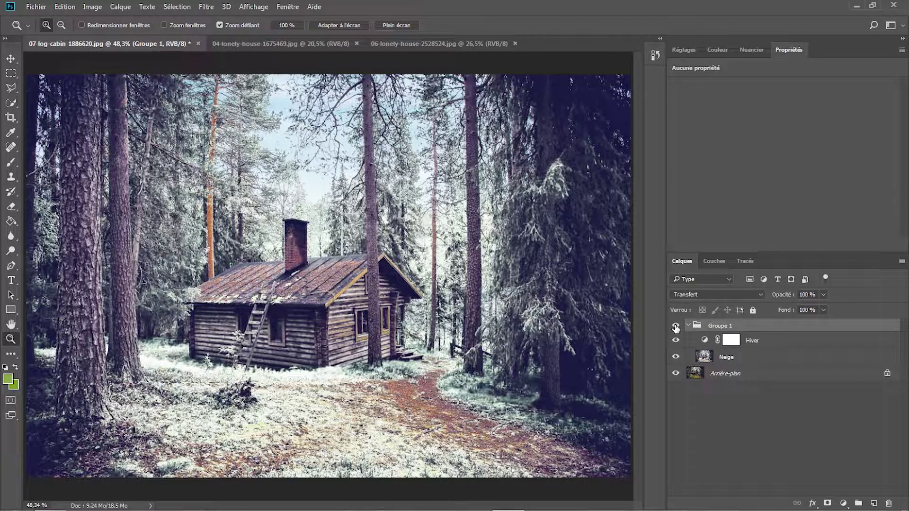
{"action": "left_click", "coordinate": [675, 325]}
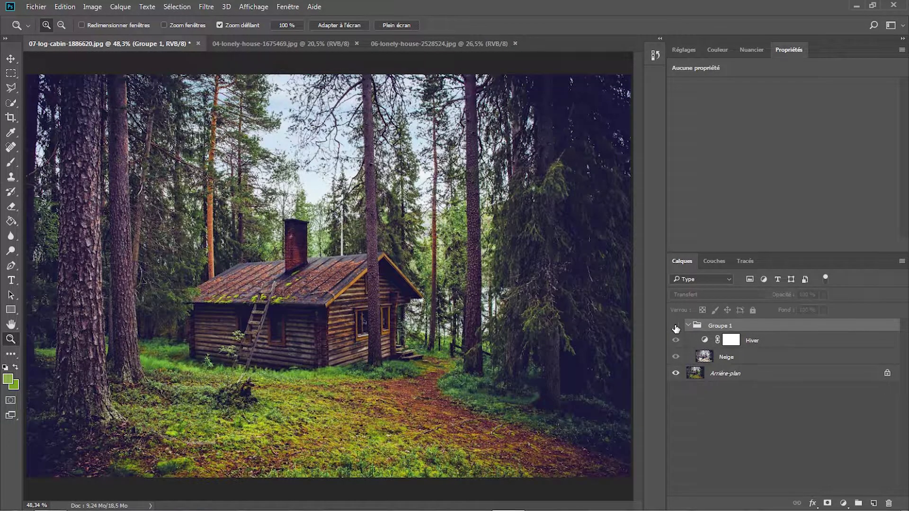
{"action": "left_click", "coordinate": [675, 326]}
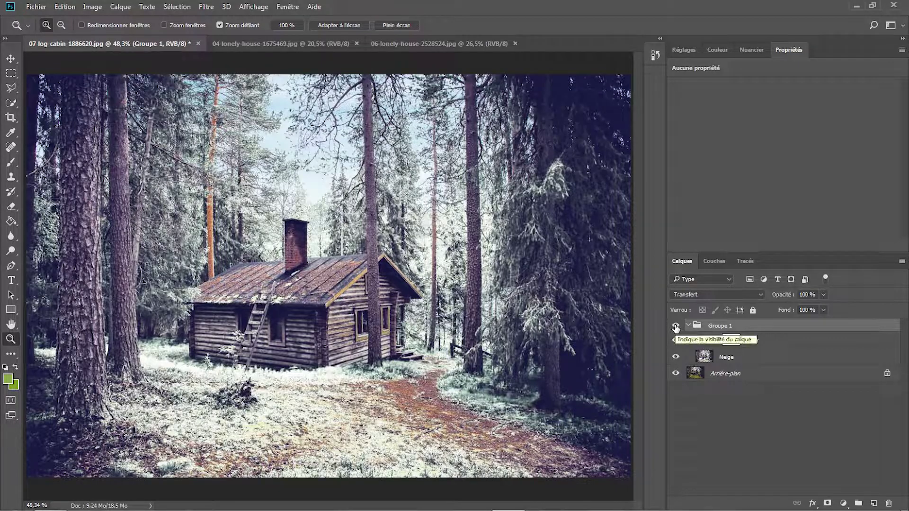
{"action": "left_click", "coordinate": [676, 327]}
{"action": "left_click", "coordinate": [675, 326]}
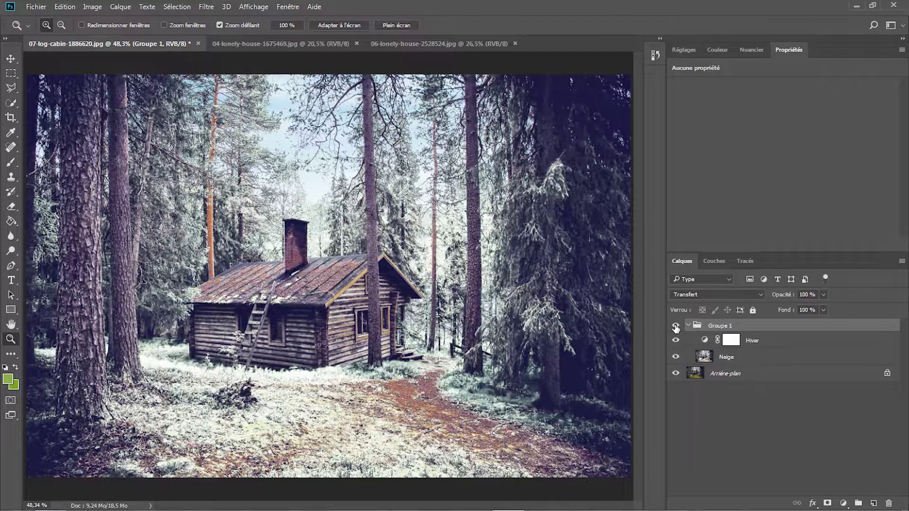
{"action": "left_click", "coordinate": [302, 46]}
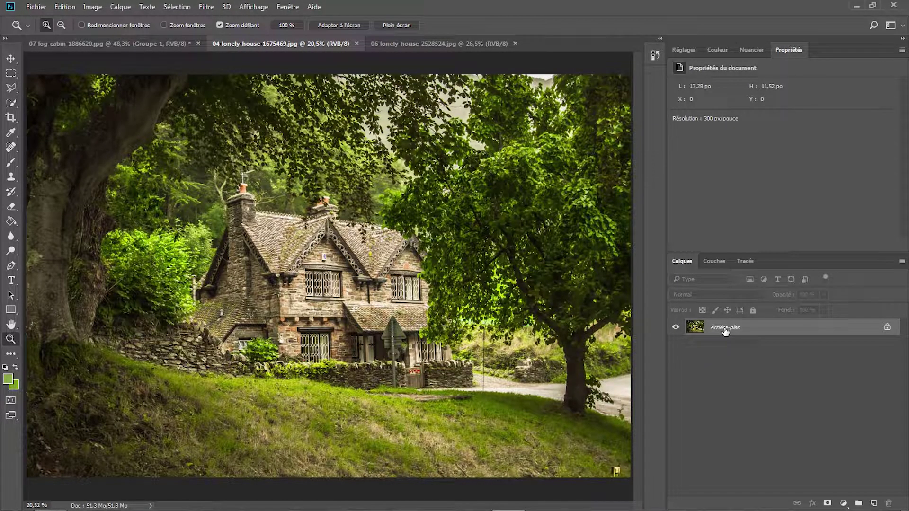
Step: Duplicate the stone house background and open Replace Color with lightness +100 and white colour
{"action": "key", "text": "ctrl+j"}
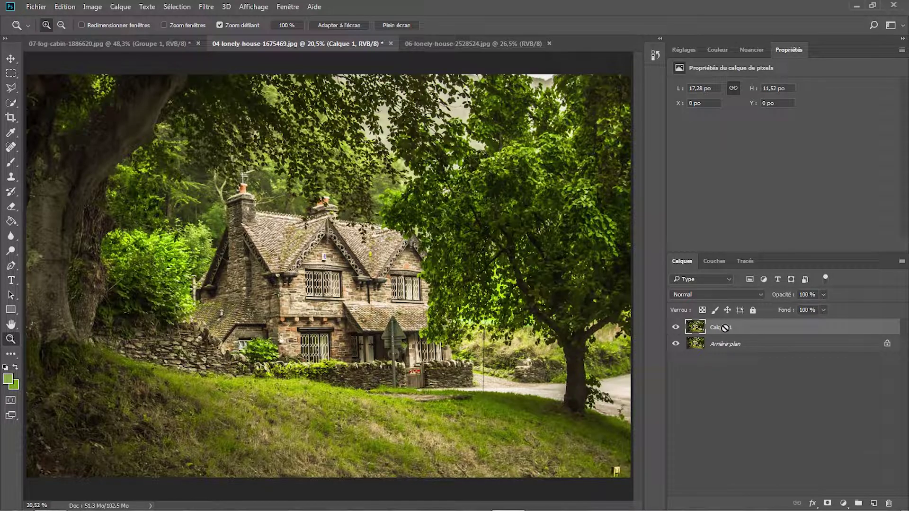
{"action": "left_click", "coordinate": [92, 6]}
{"action": "mouse_move", "coordinate": [142, 35]}
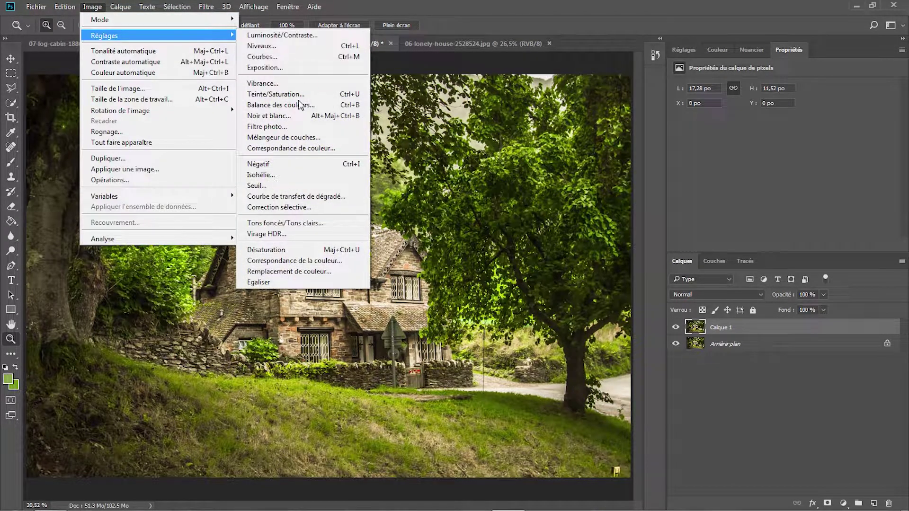
{"action": "left_click", "coordinate": [303, 271]}
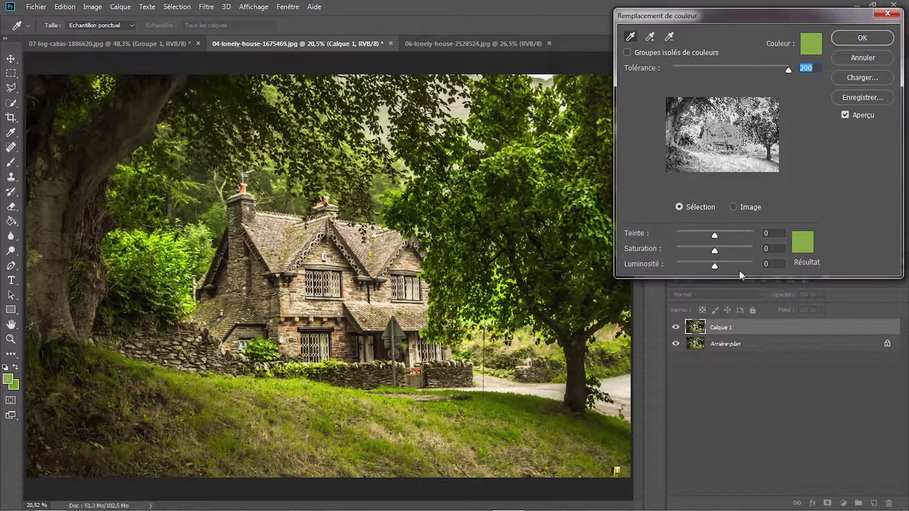
{"action": "left_click_drag", "start_coordinate": [712, 266], "coordinate": [776, 269]}
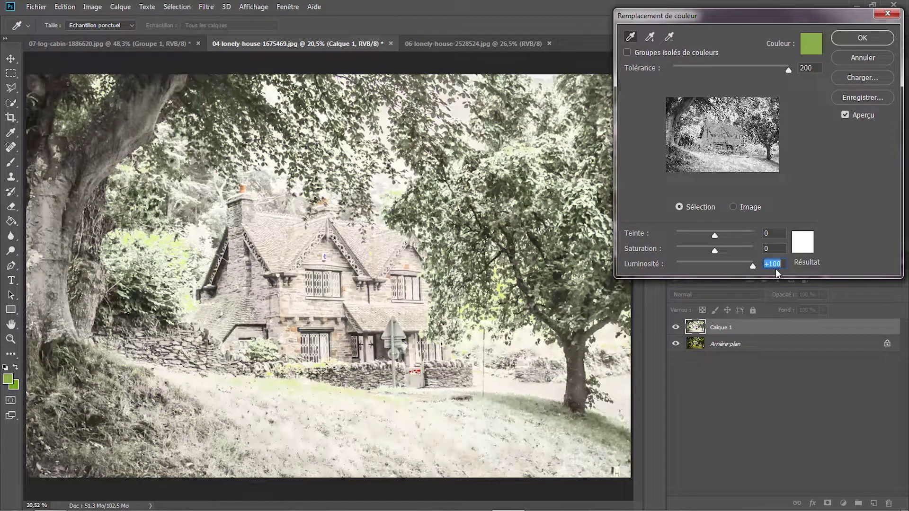
{"action": "left_click", "coordinate": [813, 46]}
{"action": "left_click", "coordinate": [323, 134]}
{"action": "left_click_drag", "start_coordinate": [323, 135], "coordinate": [292, 122]}
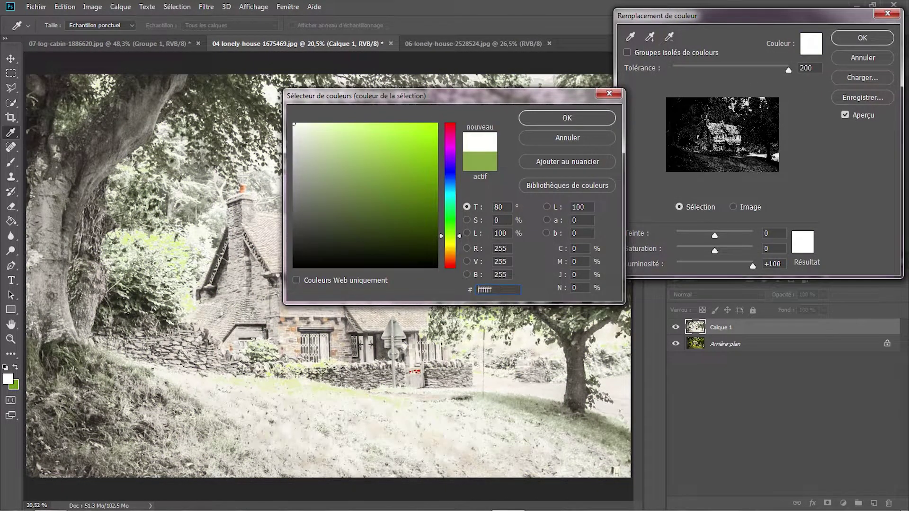
{"action": "left_click", "coordinate": [592, 123]}
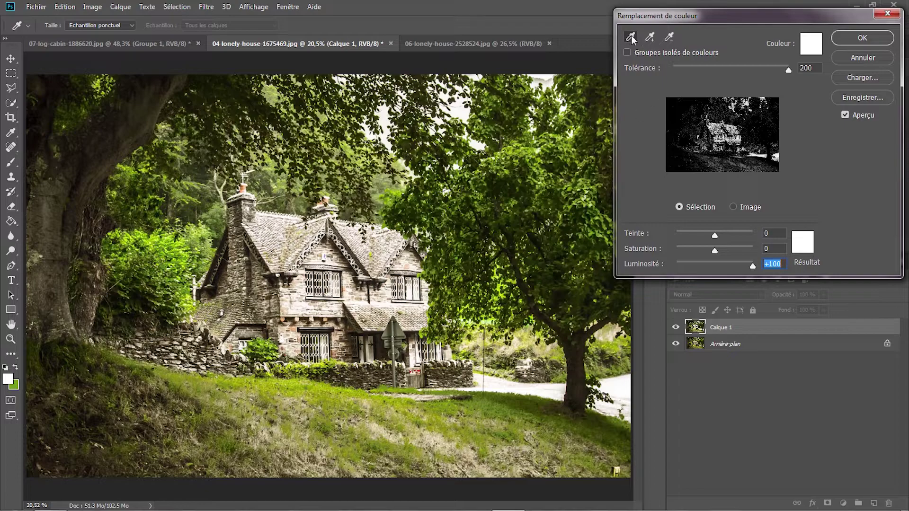
Step: Sample the foliage and grass greens to pale them, then apply Replace Color
{"action": "left_click", "coordinate": [181, 251]}
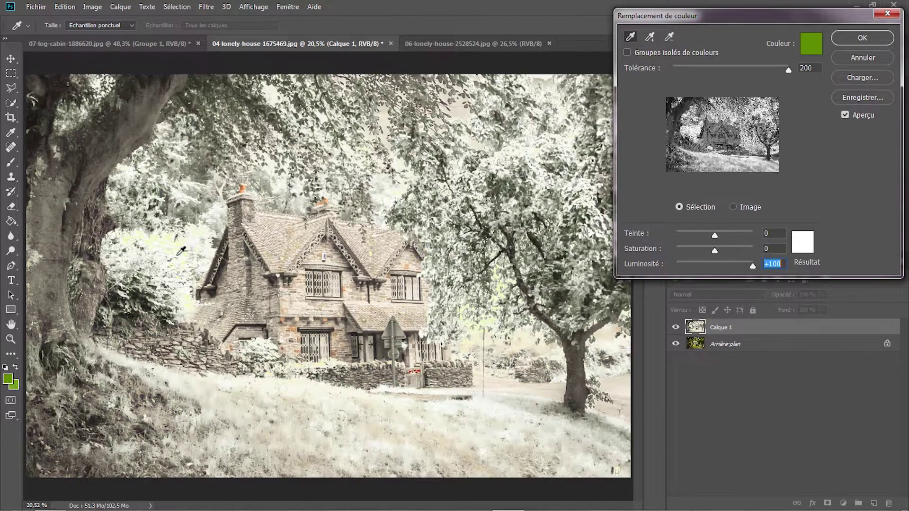
{"action": "left_click", "coordinate": [176, 239]}
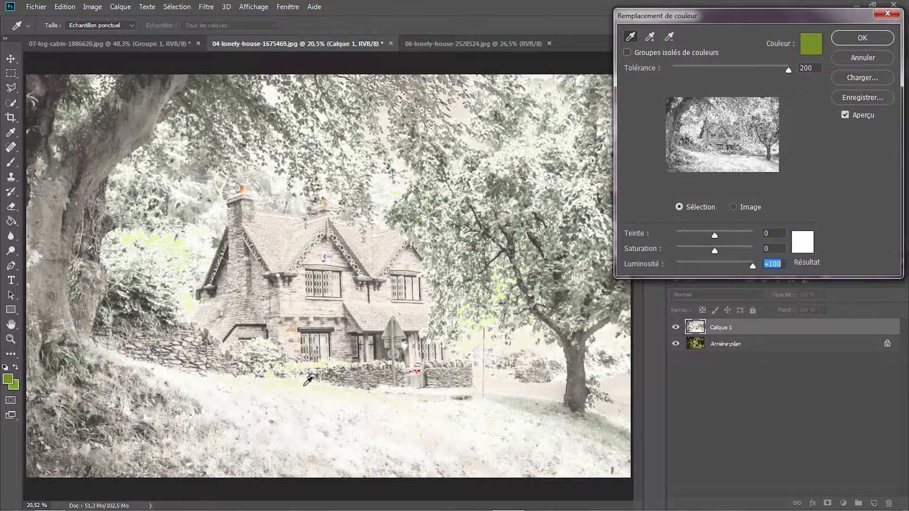
{"action": "left_click", "coordinate": [304, 384]}
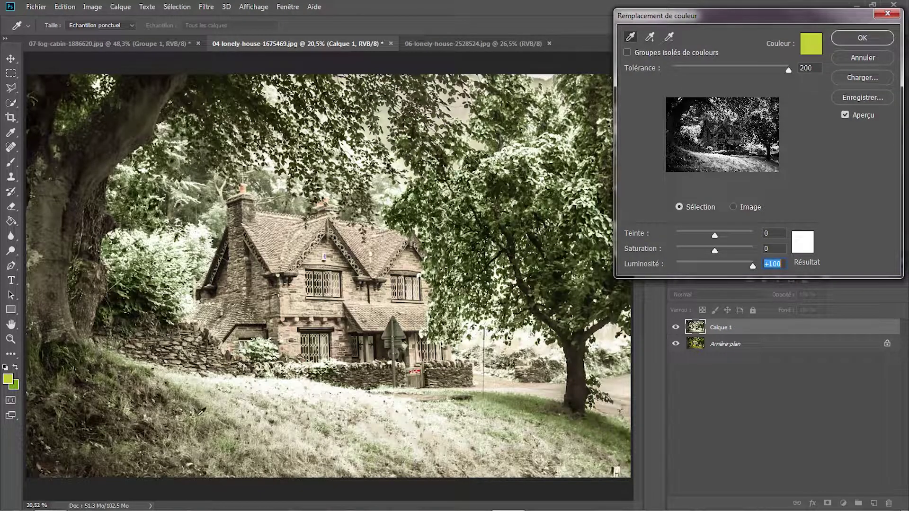
{"action": "left_click", "coordinate": [156, 409]}
{"action": "left_click", "coordinate": [171, 234]}
{"action": "left_click_drag", "start_coordinate": [172, 234], "coordinate": [483, 402]}
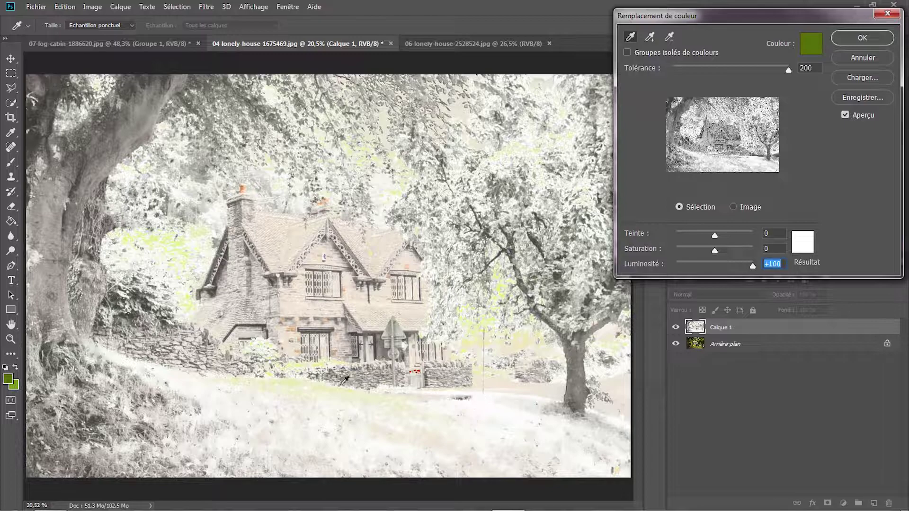
{"action": "left_click", "coordinate": [296, 379]}
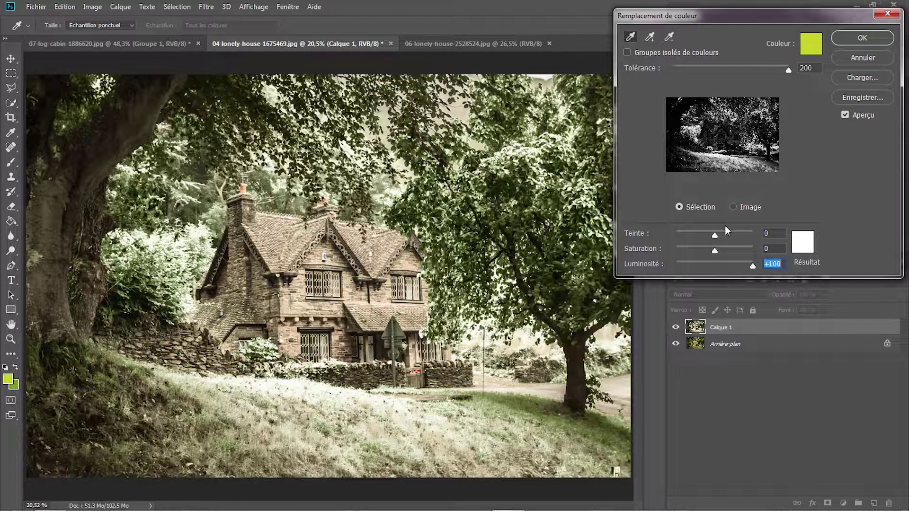
{"action": "left_click", "coordinate": [873, 36]}
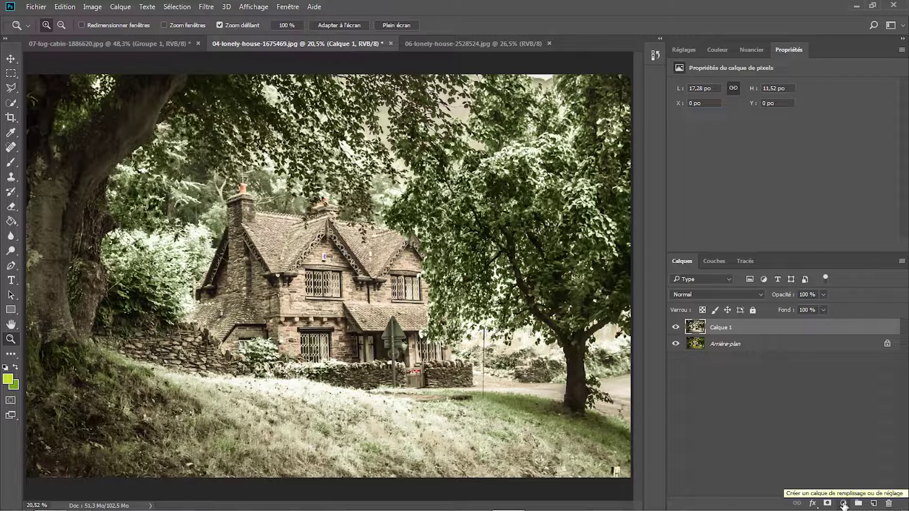
Step: Add a Color Lookup layer using Crisp_Winter.look at 20% opacity
{"action": "left_click", "coordinate": [843, 504]}
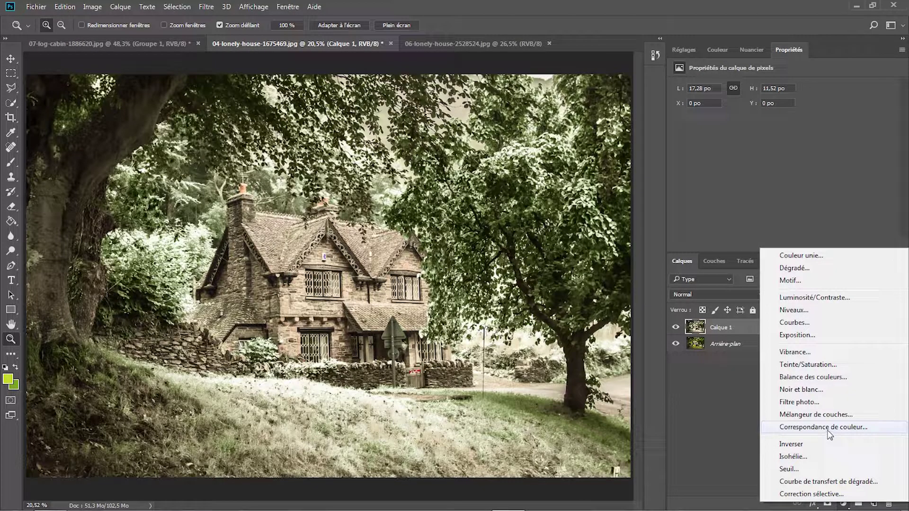
{"action": "left_click", "coordinate": [827, 428]}
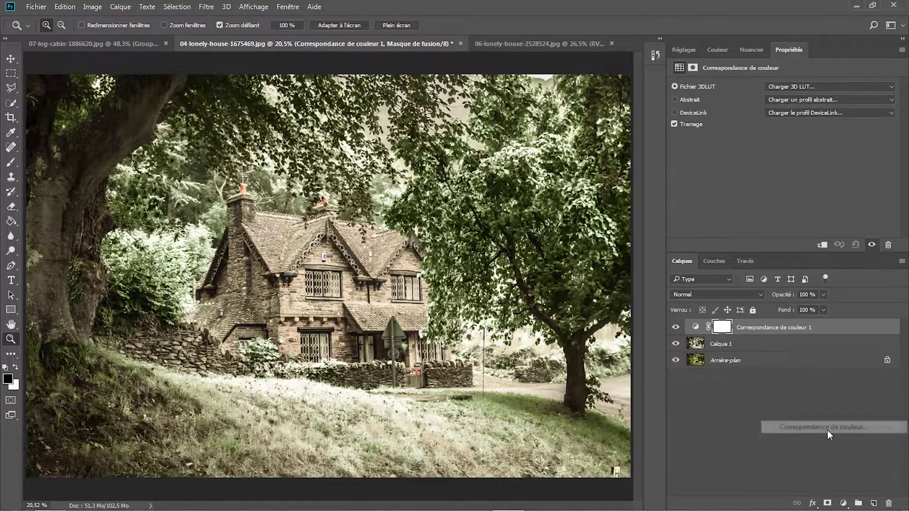
{"action": "left_click", "coordinate": [812, 85]}
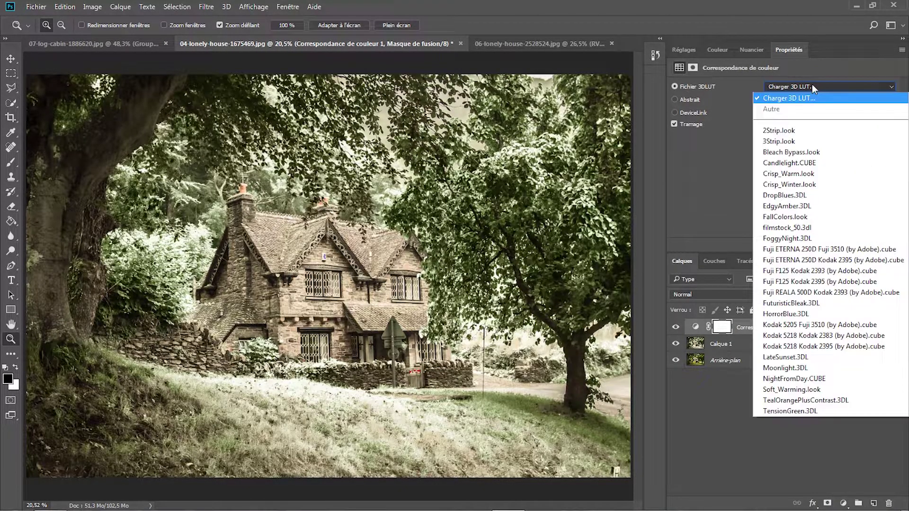
{"action": "left_click", "coordinate": [798, 185]}
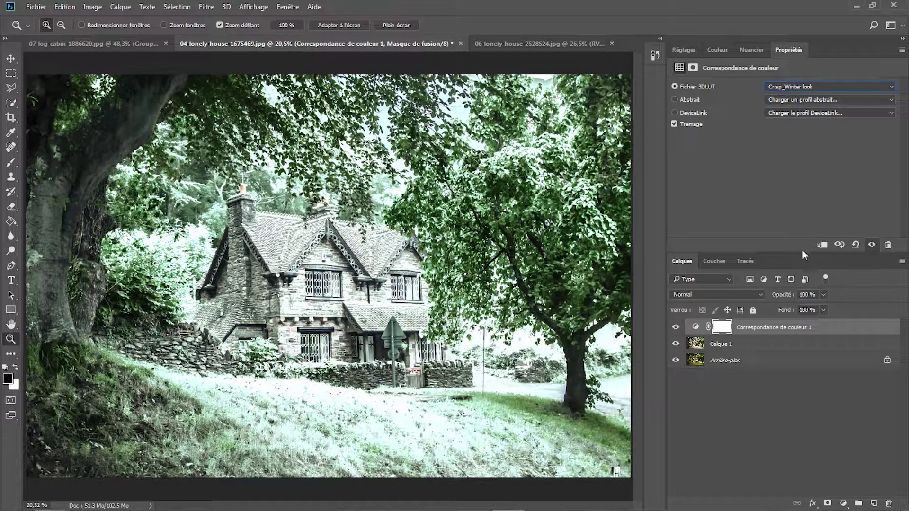
{"action": "left_click", "coordinate": [806, 294]}
{"action": "type", "text": "20"}
{"action": "key", "text": "Return"}
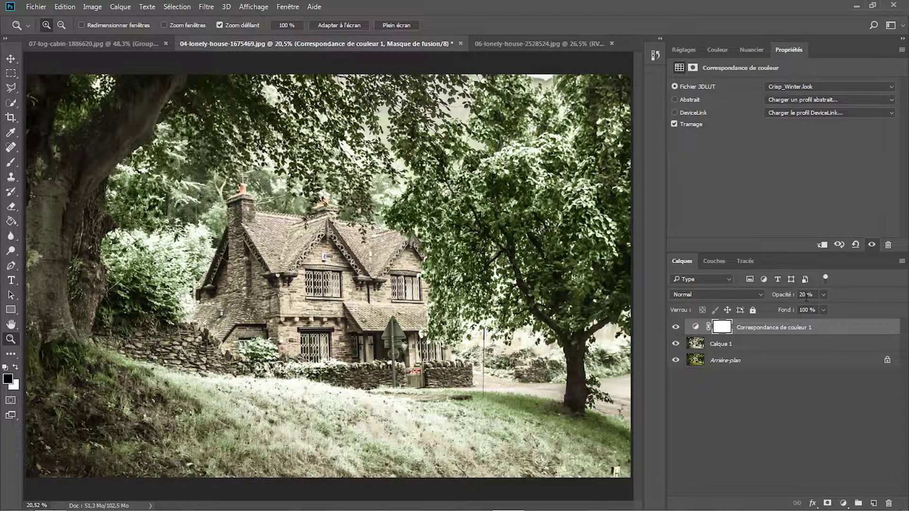
Step: Group the lookup with Calque 1 into Groupe 1, compare by toggling, then open 06-lonely-house
{"action": "left_click", "coordinate": [760, 344], "text": "shift"}
{"action": "key", "text": "ctrl+g"}
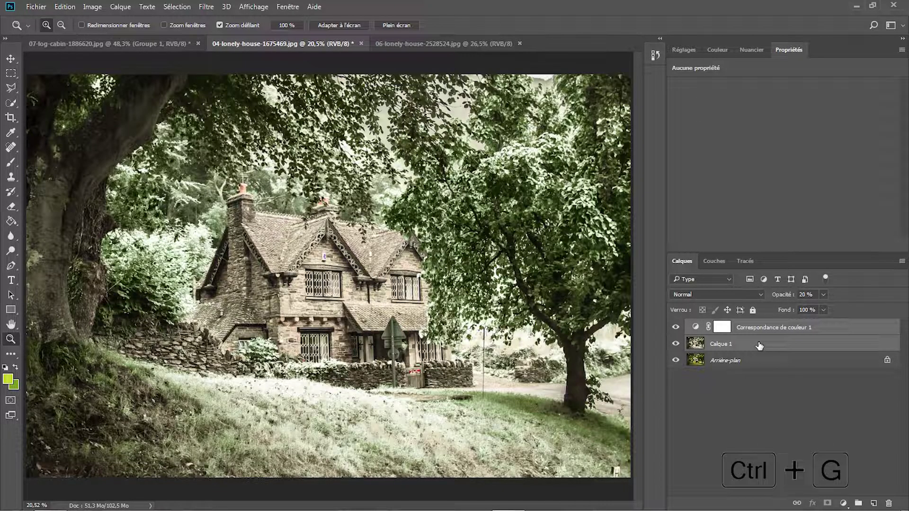
{"action": "left_click", "coordinate": [687, 327]}
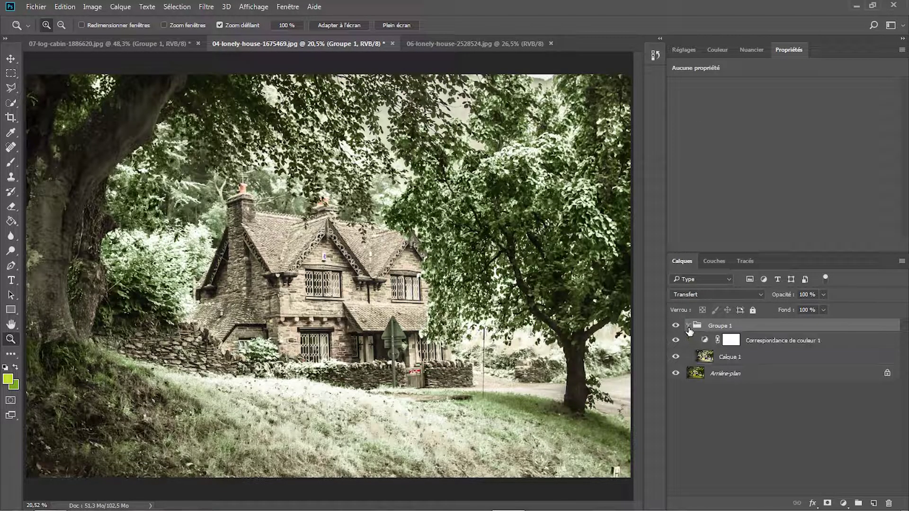
{"action": "left_click", "coordinate": [677, 326]}
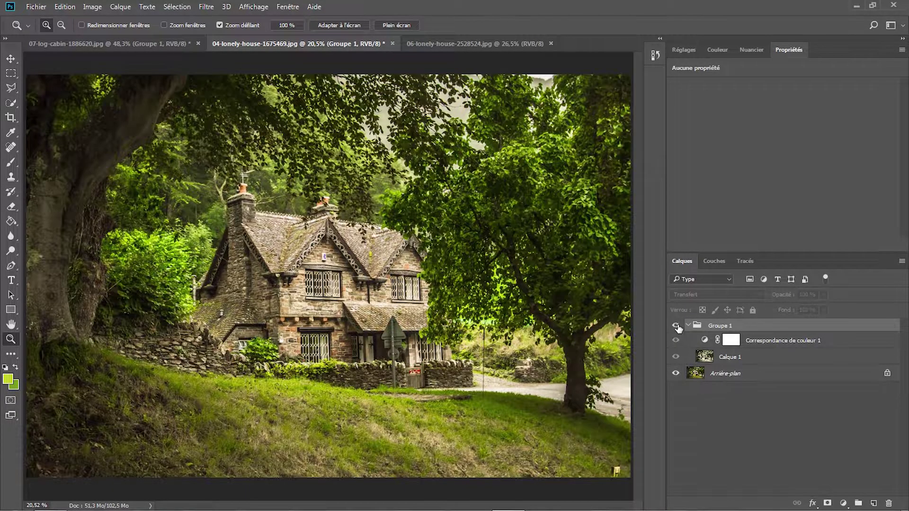
{"action": "left_click", "coordinate": [676, 325]}
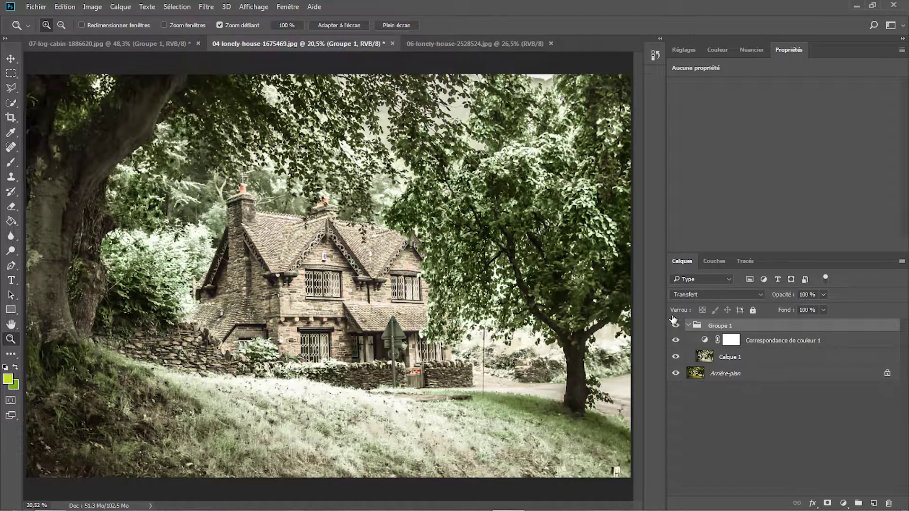
{"action": "left_click", "coordinate": [447, 47]}
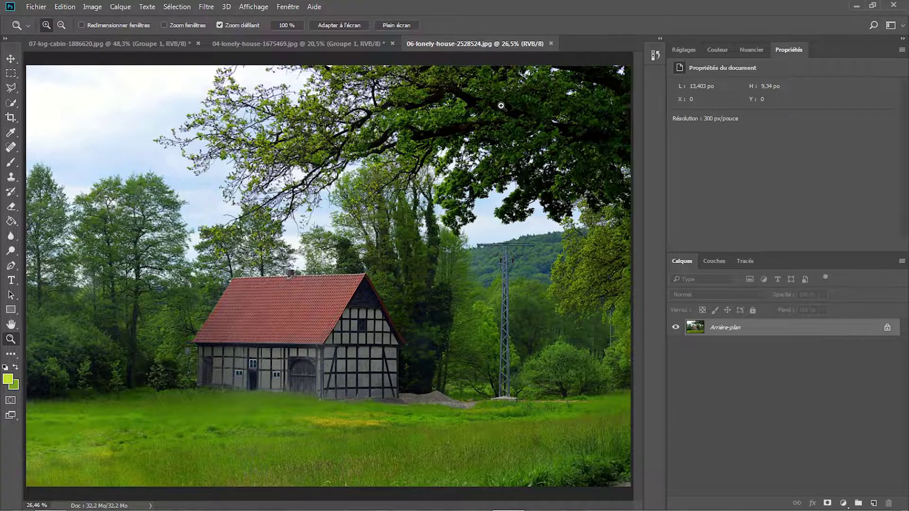
Step: Duplicate the house photo and open Replace Color with lightness +100 and white colour
{"action": "key", "text": "ctrl+j"}
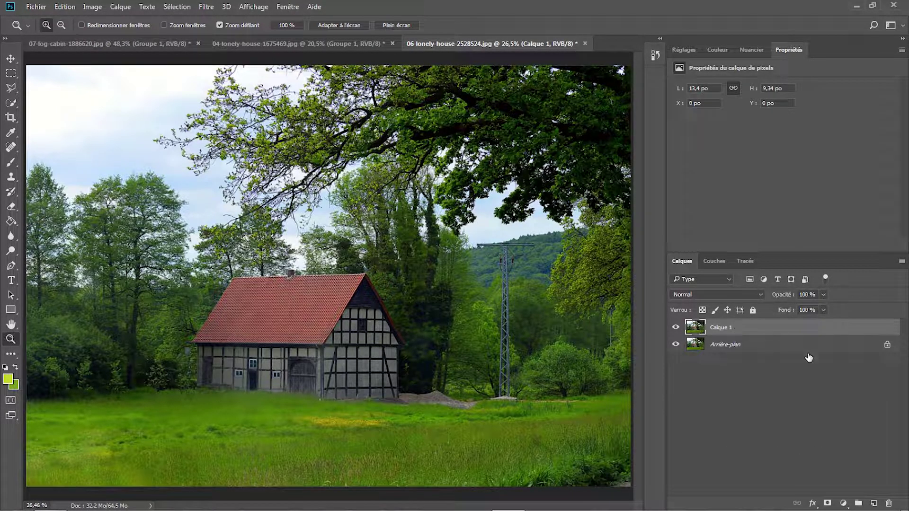
{"action": "left_click", "coordinate": [96, 8]}
{"action": "mouse_move", "coordinate": [104, 35]}
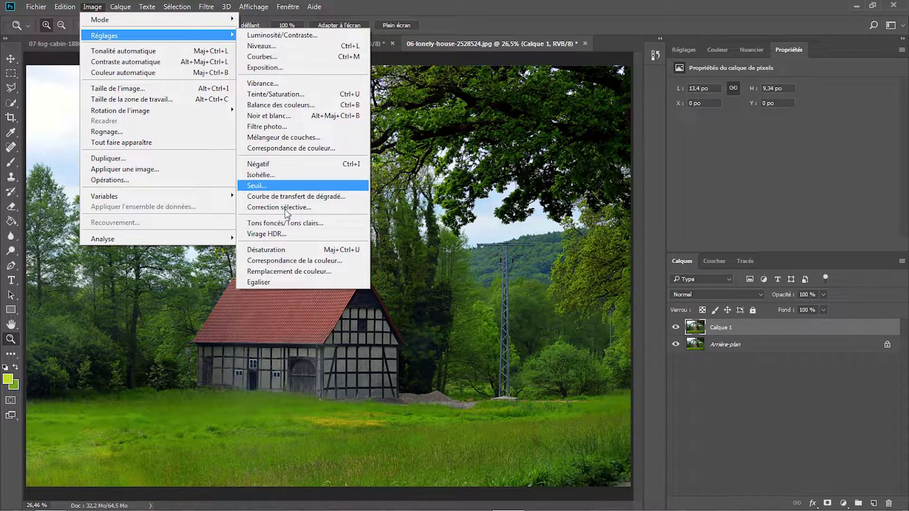
{"action": "left_click", "coordinate": [293, 268]}
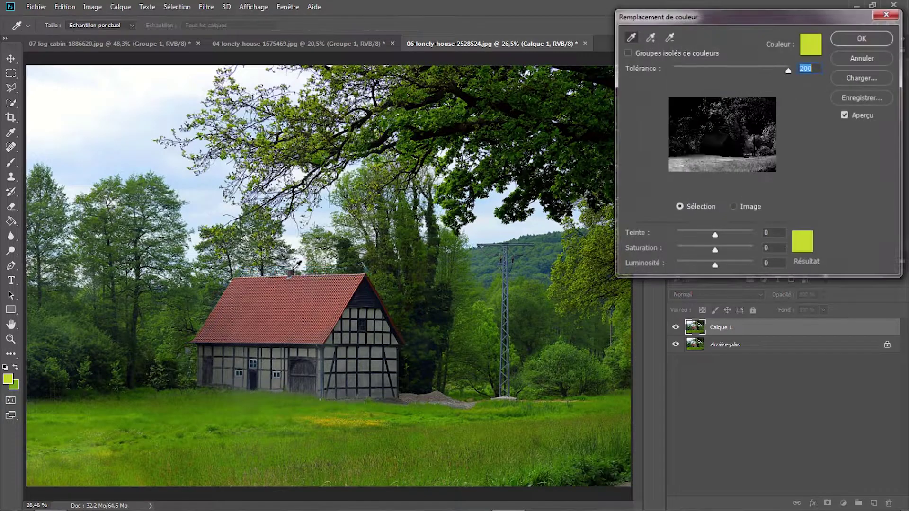
{"action": "left_click_drag", "start_coordinate": [714, 267], "coordinate": [802, 267]}
{"action": "left_click", "coordinate": [811, 44]}
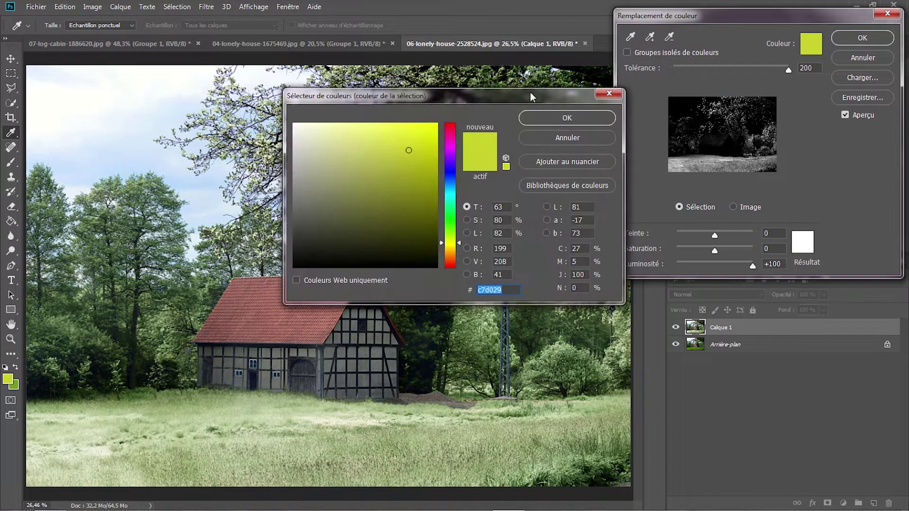
{"action": "left_click", "coordinate": [294, 124]}
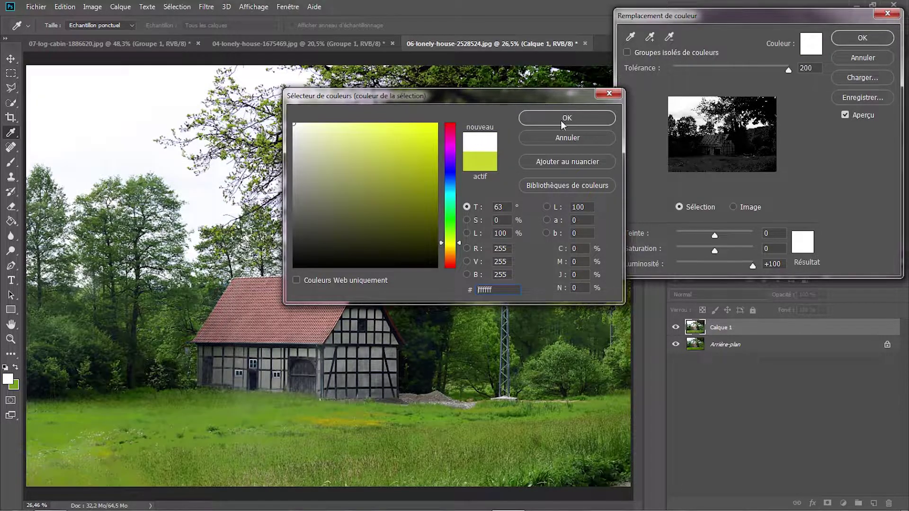
{"action": "left_click", "coordinate": [562, 121]}
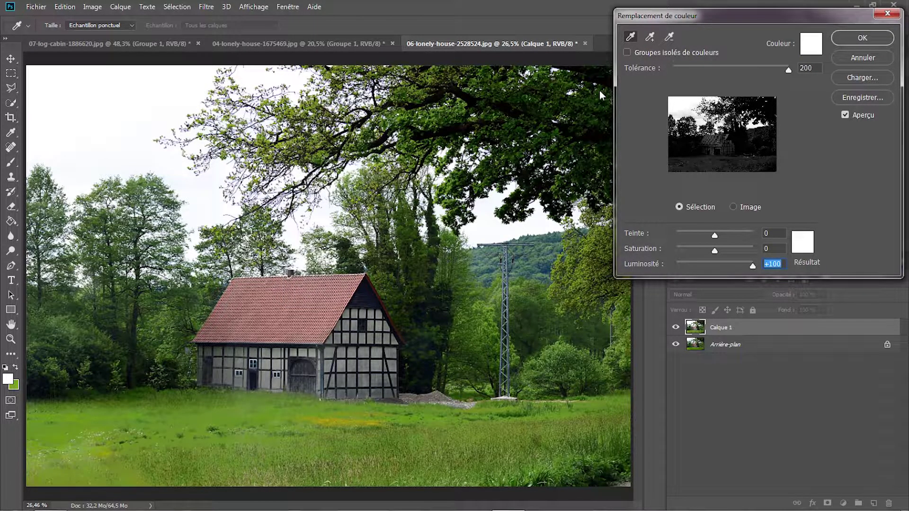
{"action": "left_click", "coordinate": [629, 38]}
Step: Sample several grass greens around the house base to turn them snowy white
{"action": "left_click", "coordinate": [338, 422]}
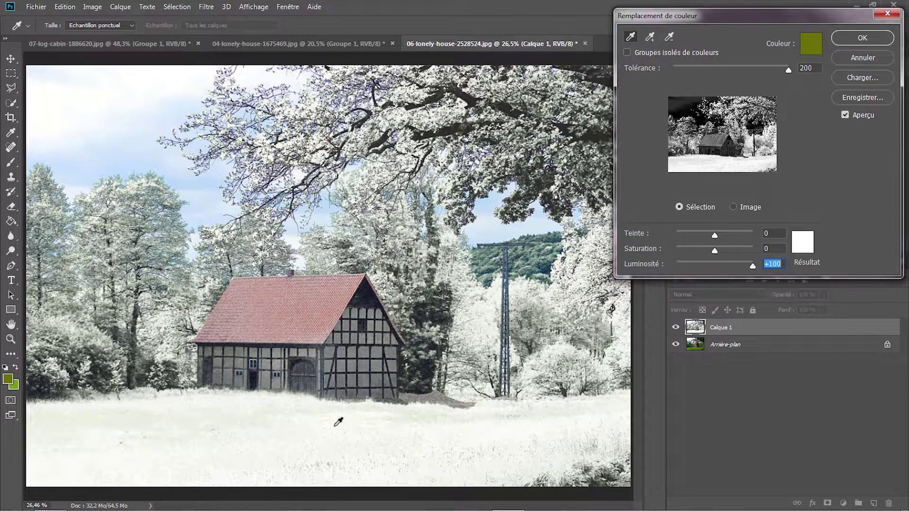
{"action": "left_click", "coordinate": [371, 404]}
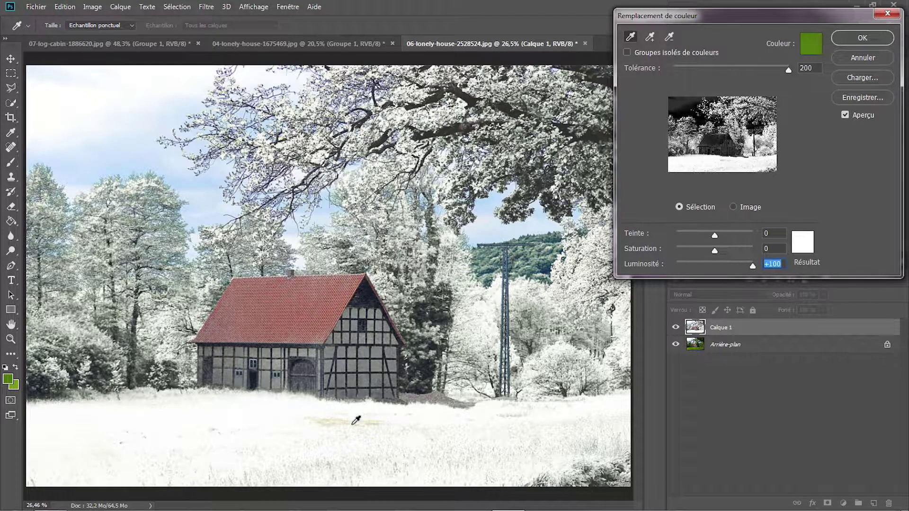
{"action": "left_click", "coordinate": [353, 423]}
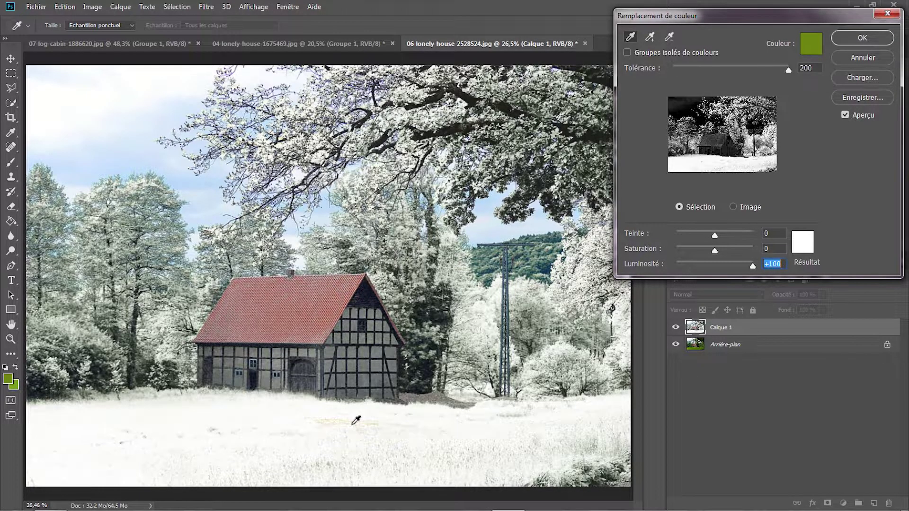
{"action": "left_click", "coordinate": [417, 447]}
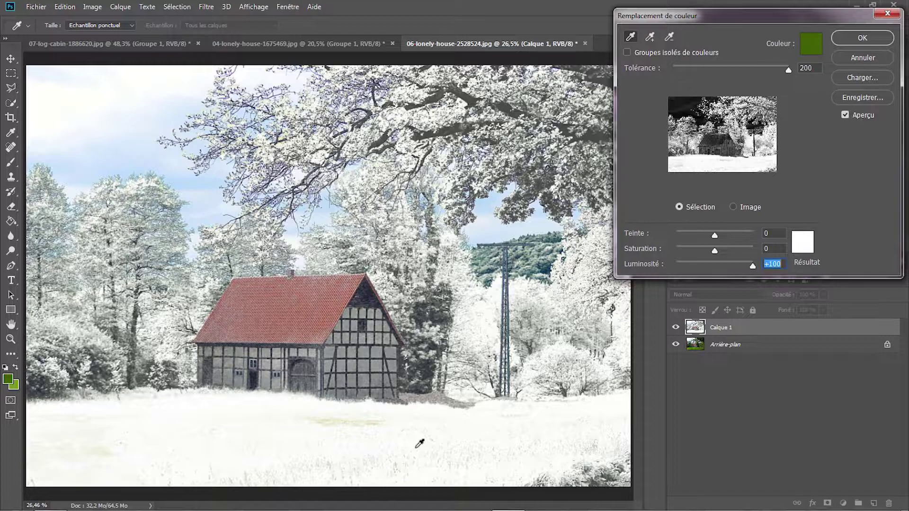
{"action": "left_click", "coordinate": [322, 444]}
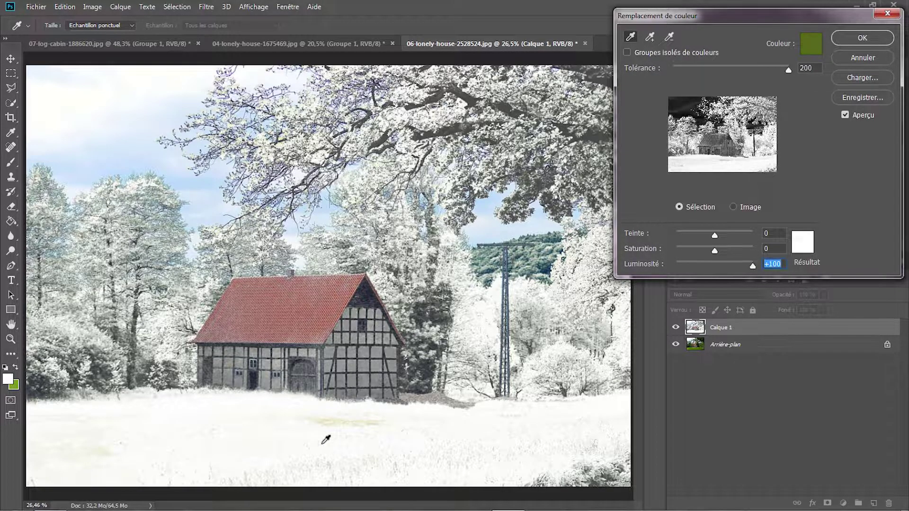
{"action": "left_click", "coordinate": [253, 436]}
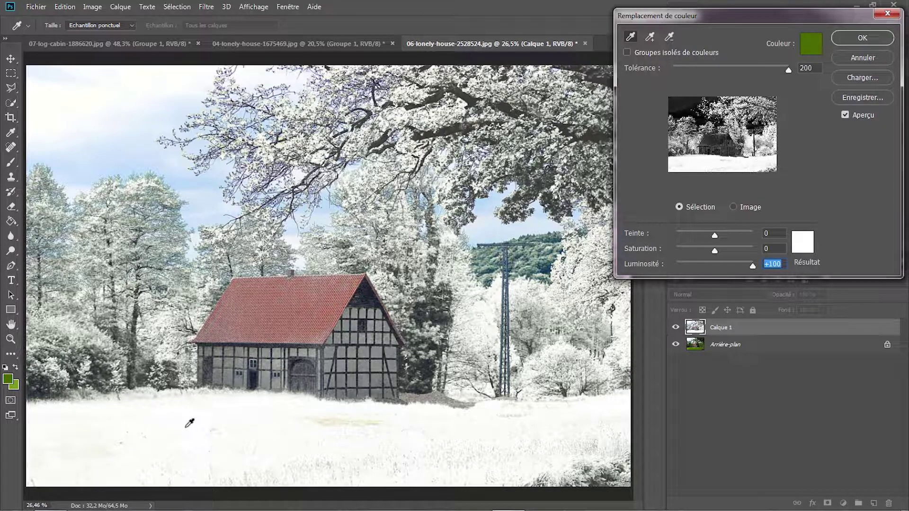
Step: Apply Replace Color and add a Crisp_Winter.look Color Lookup layer at 20% opacity
{"action": "left_click", "coordinate": [858, 40]}
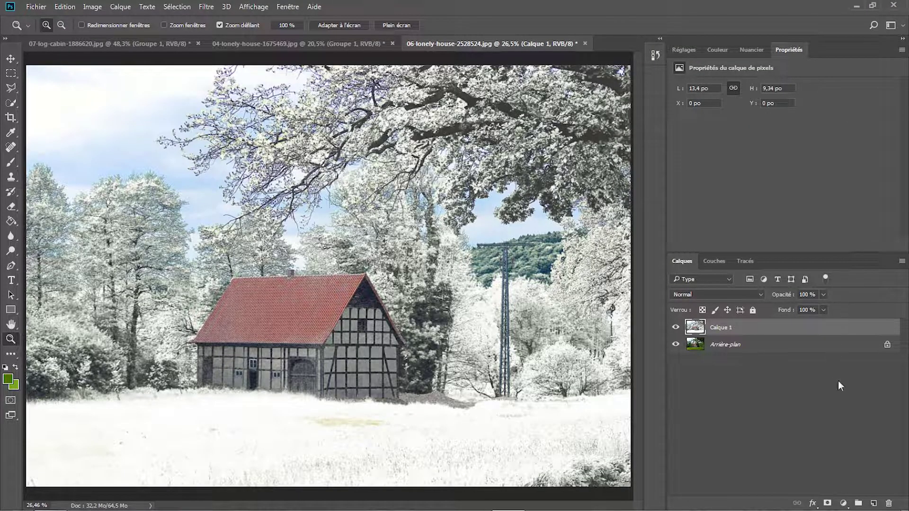
{"action": "left_click", "coordinate": [843, 504]}
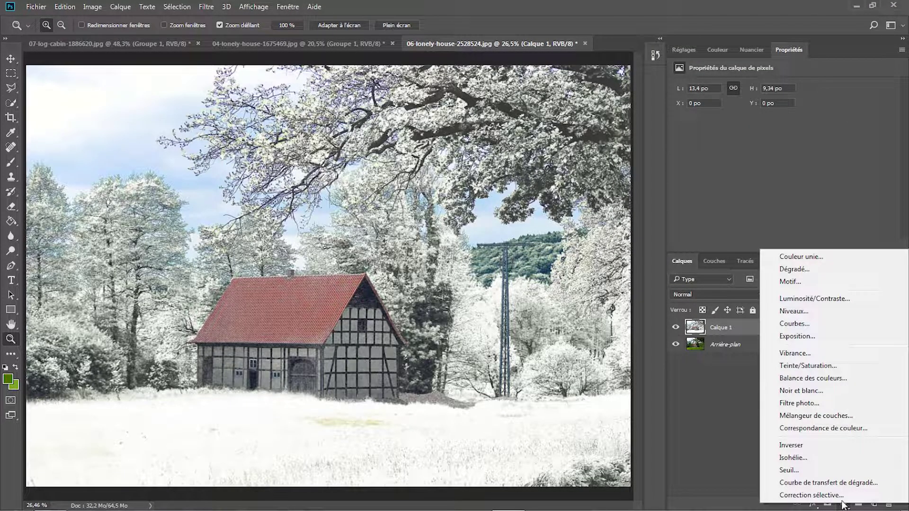
{"action": "left_click", "coordinate": [815, 428]}
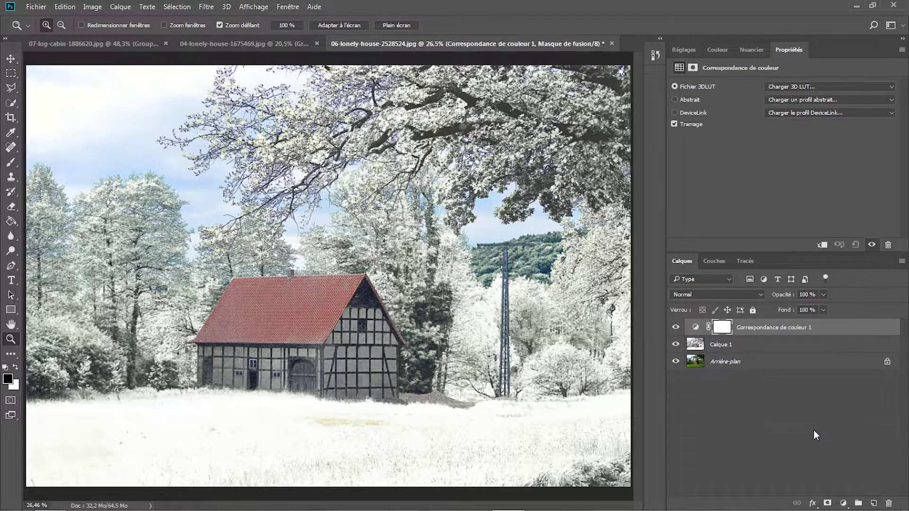
{"action": "left_click", "coordinate": [829, 87]}
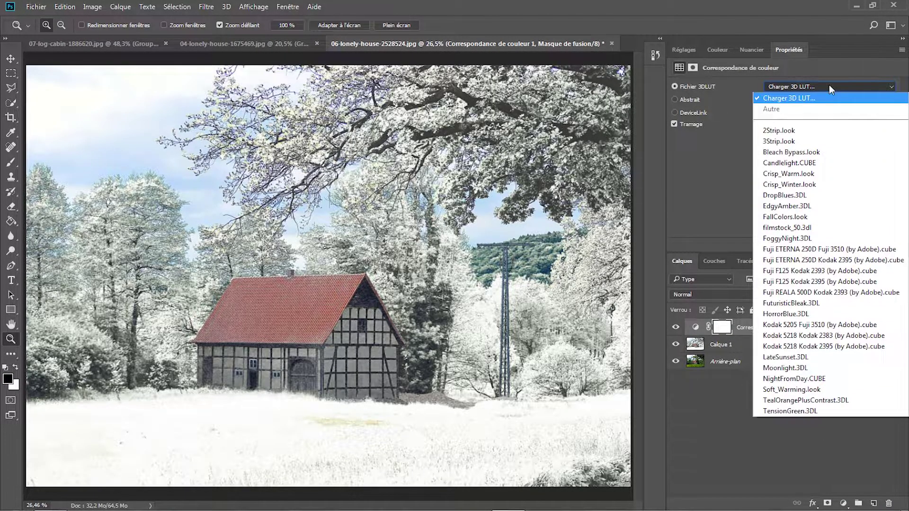
{"action": "left_click", "coordinate": [805, 185]}
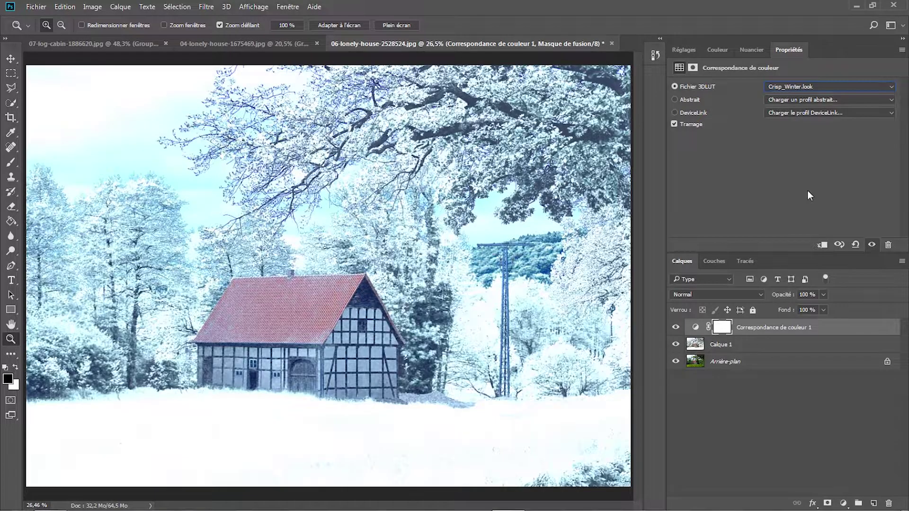
{"action": "left_click", "coordinate": [807, 294]}
{"action": "type", "text": "20"}
{"action": "key", "text": "Return"}
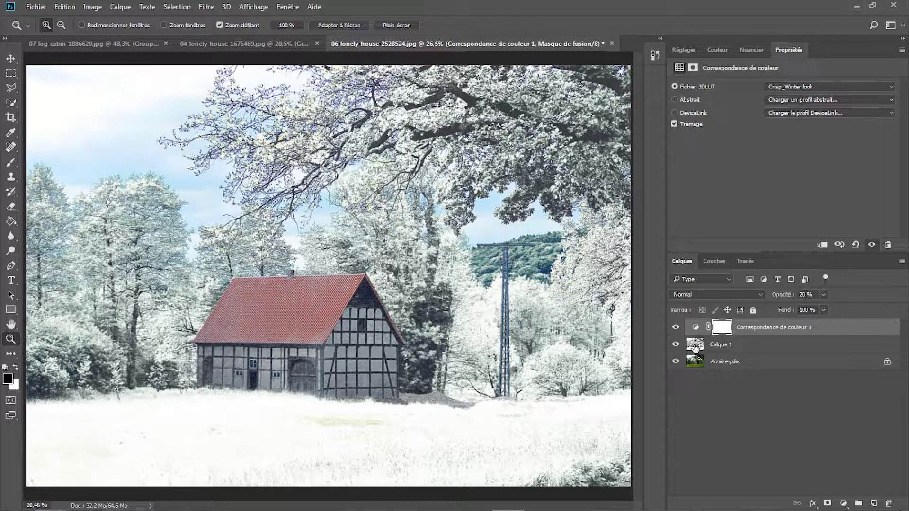
Step: Group the lookup with Calque 1 into Groupe 1 and toggle it to compare with the original
{"action": "left_click", "coordinate": [748, 350], "text": "shift"}
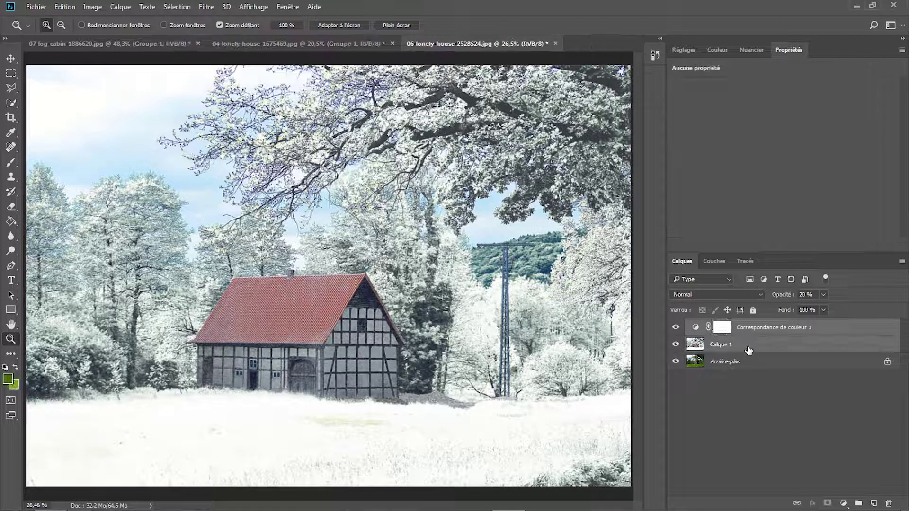
{"action": "key", "text": "ctrl+g"}
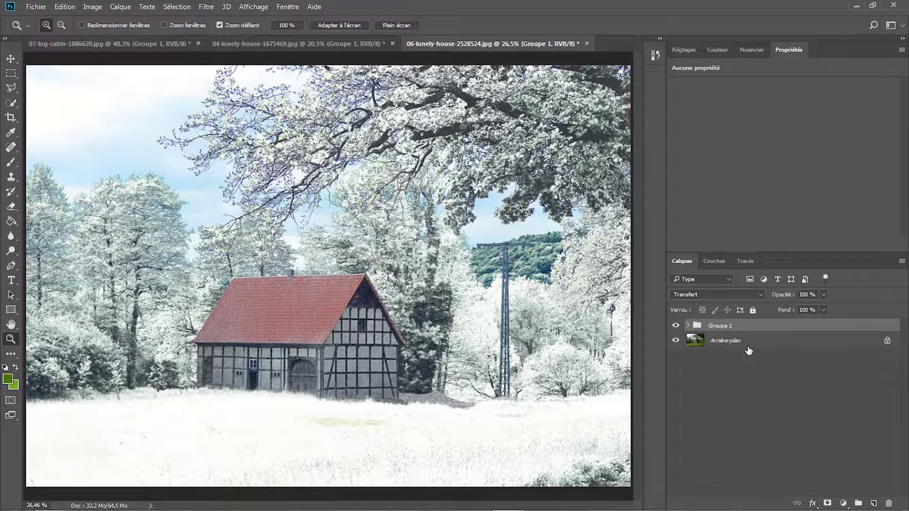
{"action": "left_click", "coordinate": [686, 326]}
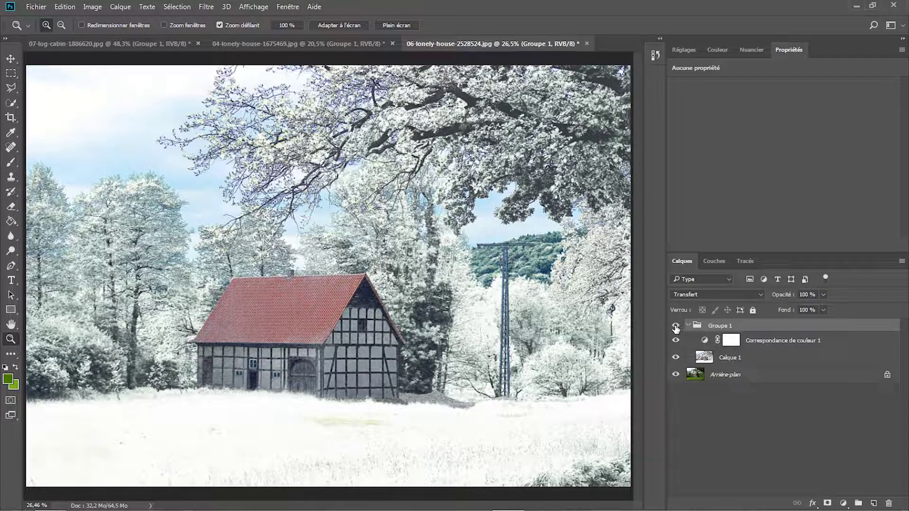
{"action": "left_click", "coordinate": [676, 326]}
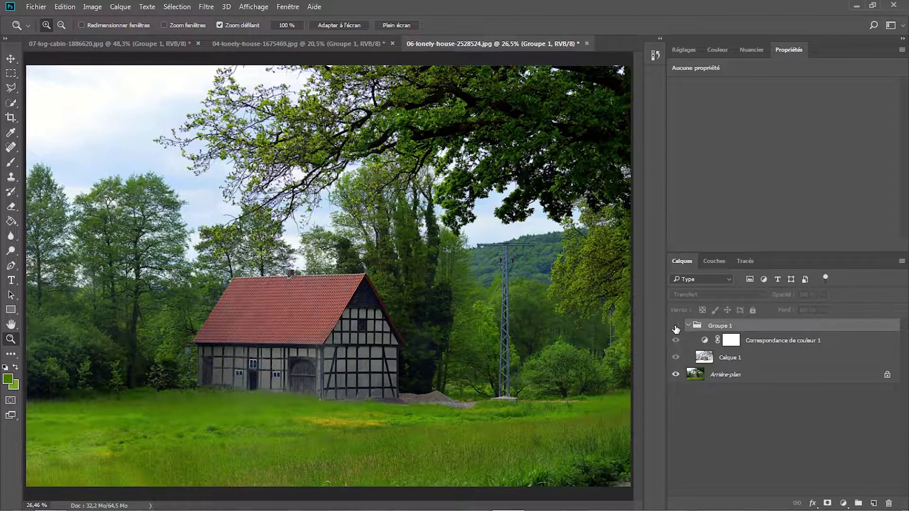
{"action": "left_click", "coordinate": [675, 326]}
{"action": "left_click", "coordinate": [675, 325]}
{"action": "left_click", "coordinate": [675, 326]}
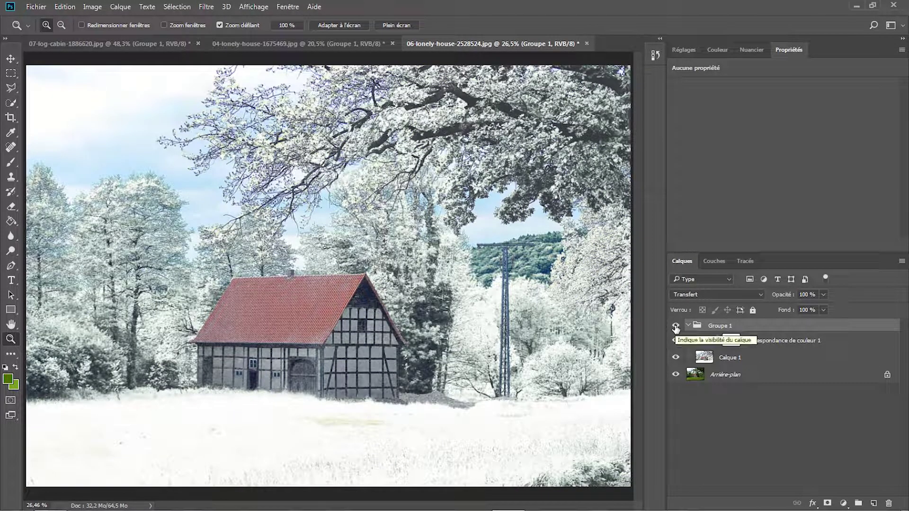